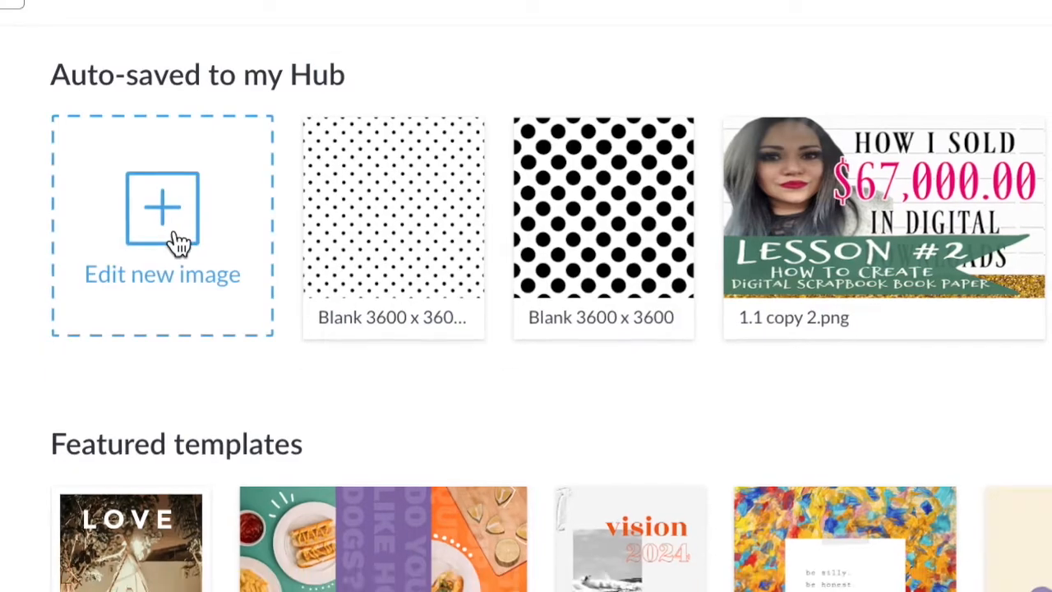
Create a blank canvas of 3600 x 3600 pixels and make its background transparent.
left_click(165, 256)
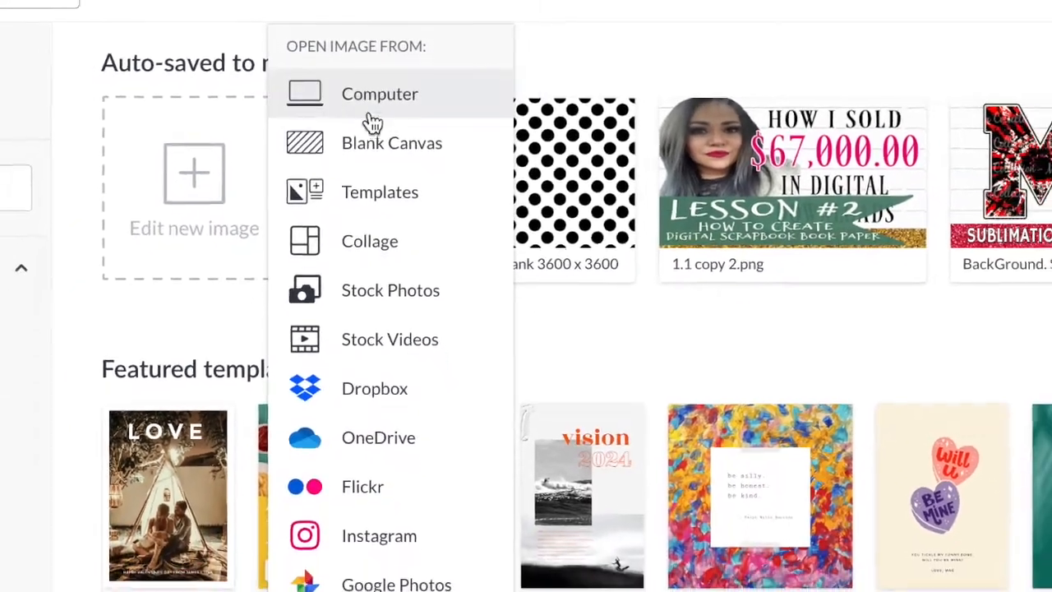
left_click(377, 150)
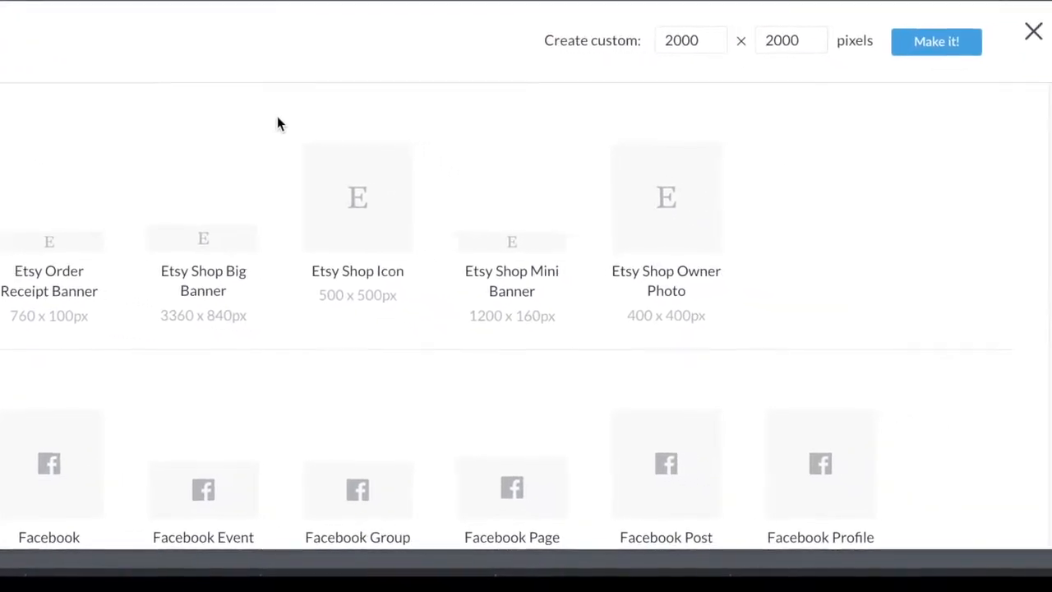
left_click(693, 39)
double_click(693, 39)
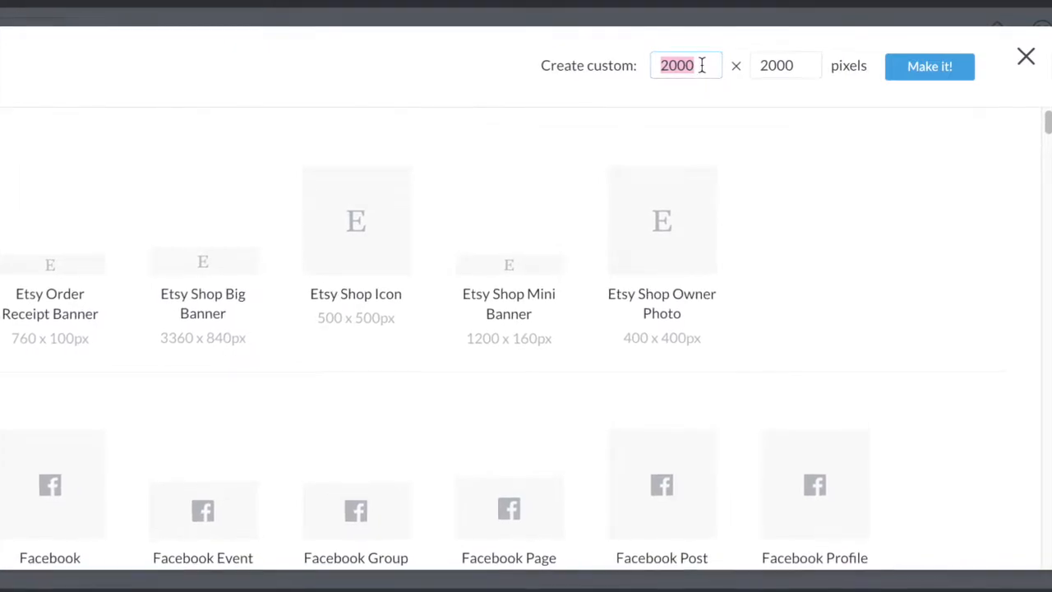
type("3600")
key("Tab")
type("3600")
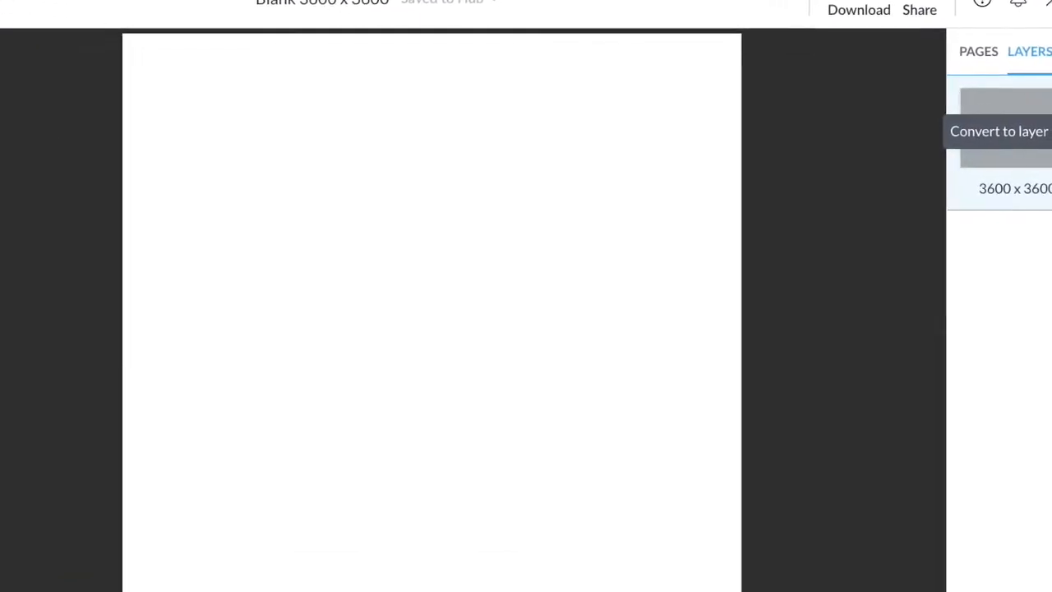
left_click(1045, 135)
left_click(1013, 124)
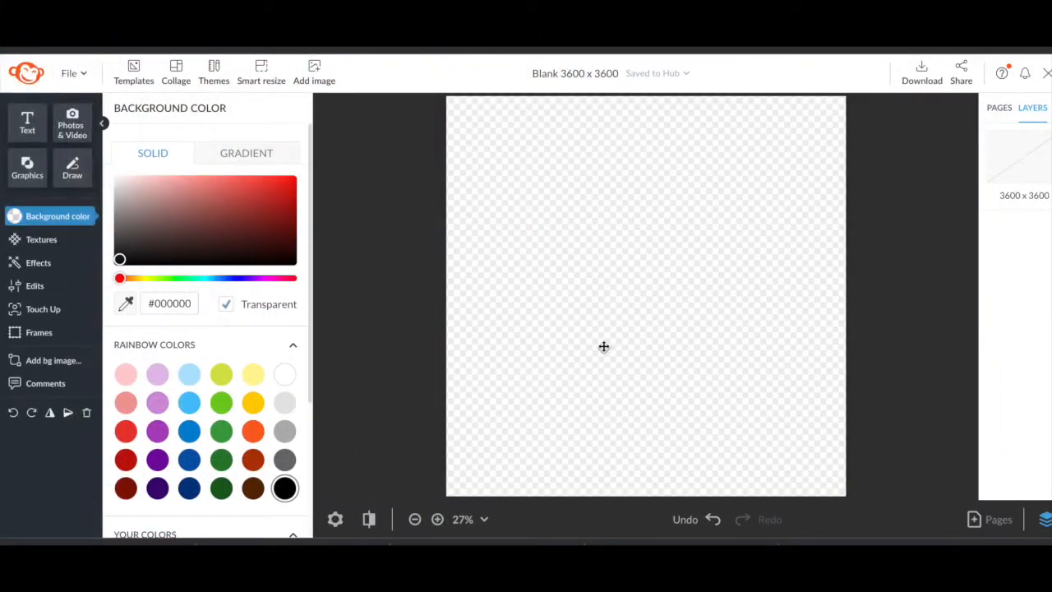
Add the green round-dotted line from the Basic graphics, enlarging and positioning it so it extends past both sides of the canvas.
left_click(26, 169)
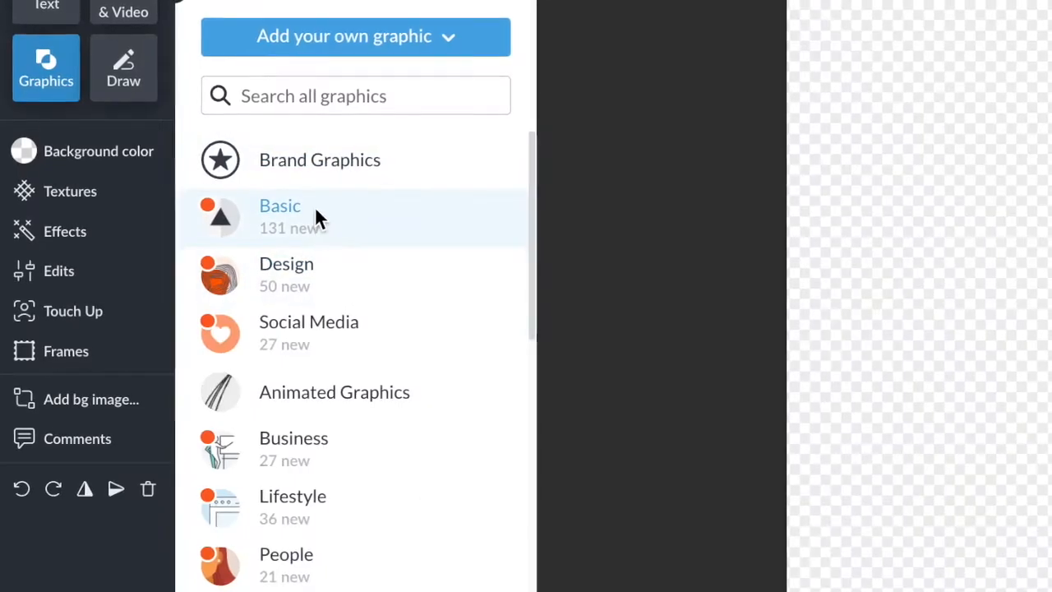
left_click(183, 251)
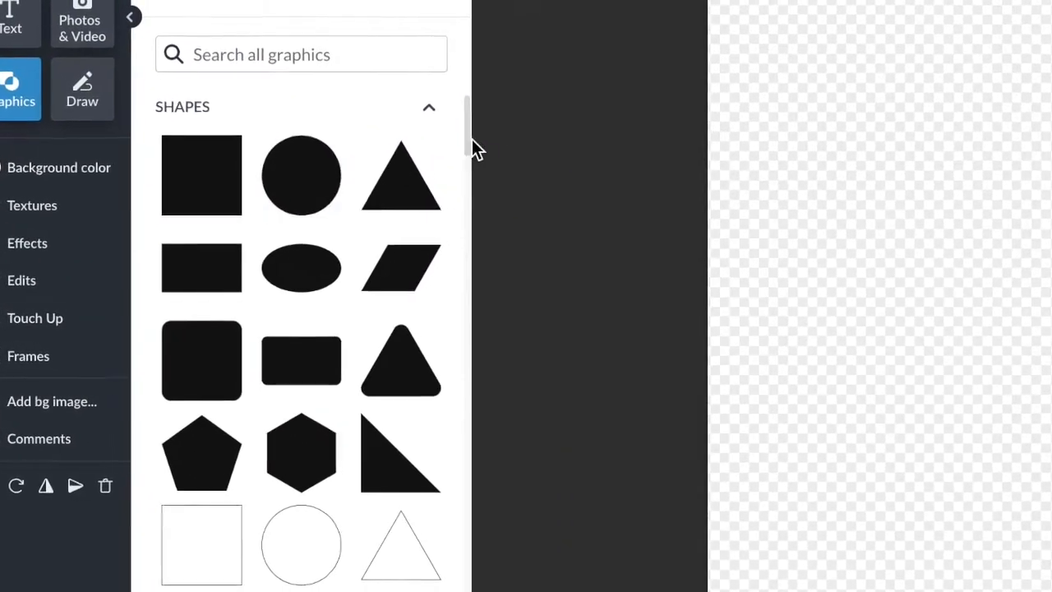
left_click_drag(469, 131, 416, 203)
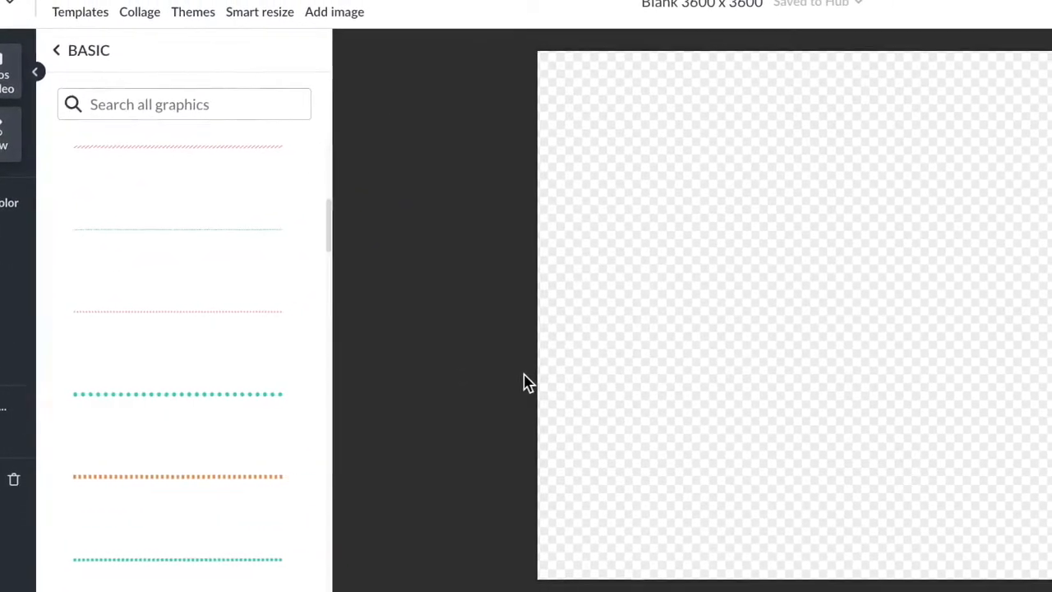
left_click(199, 396)
left_click_drag(604, 295, 1034, 398)
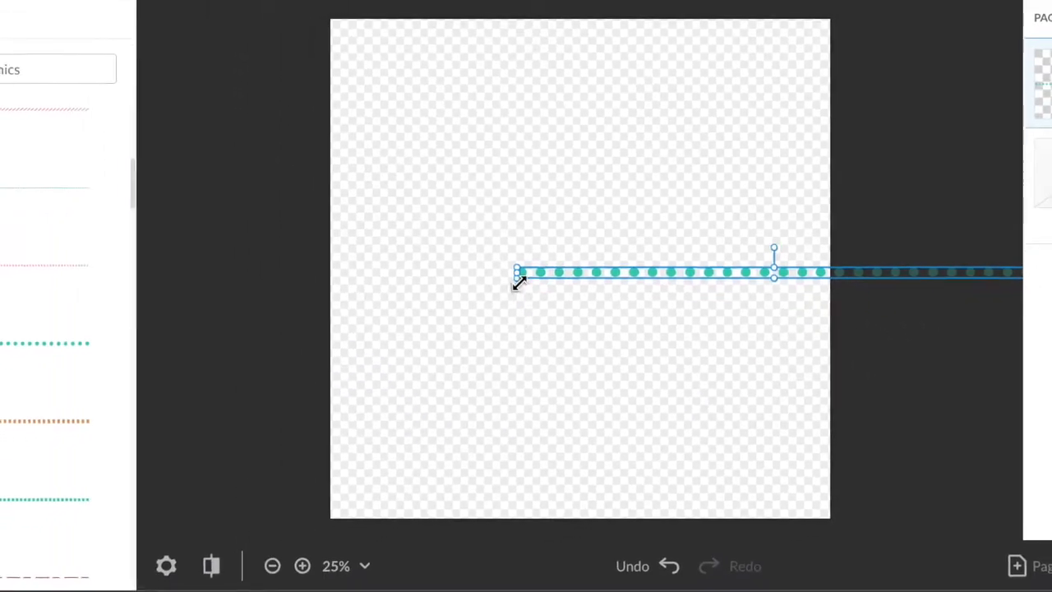
left_click_drag(519, 283, 144, 374)
left_click_drag(521, 273, 637, 265)
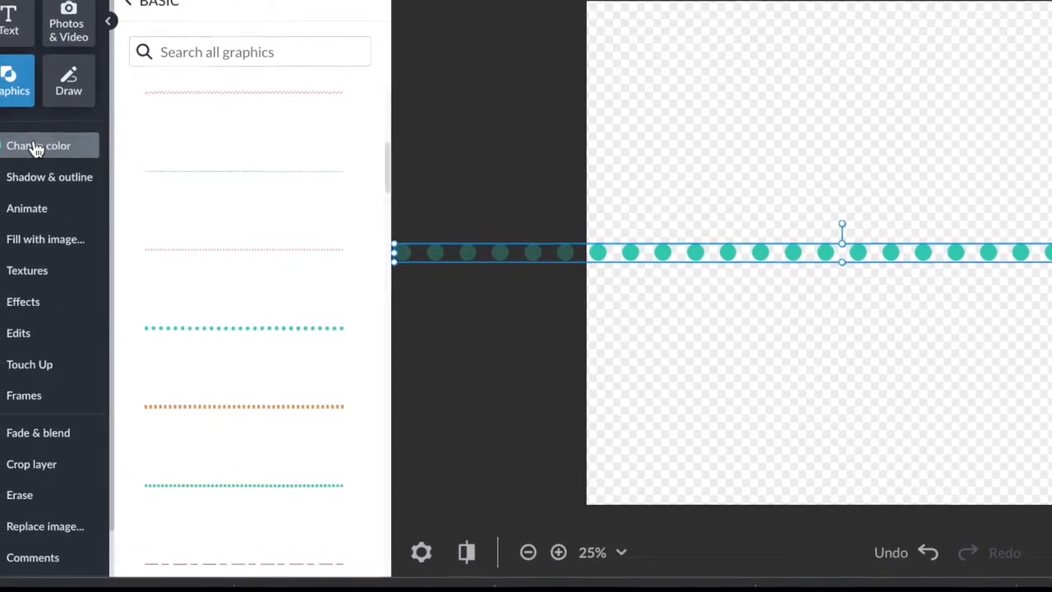
Recolor the dotted line black (#000000) and flatten it.
left_click(37, 148)
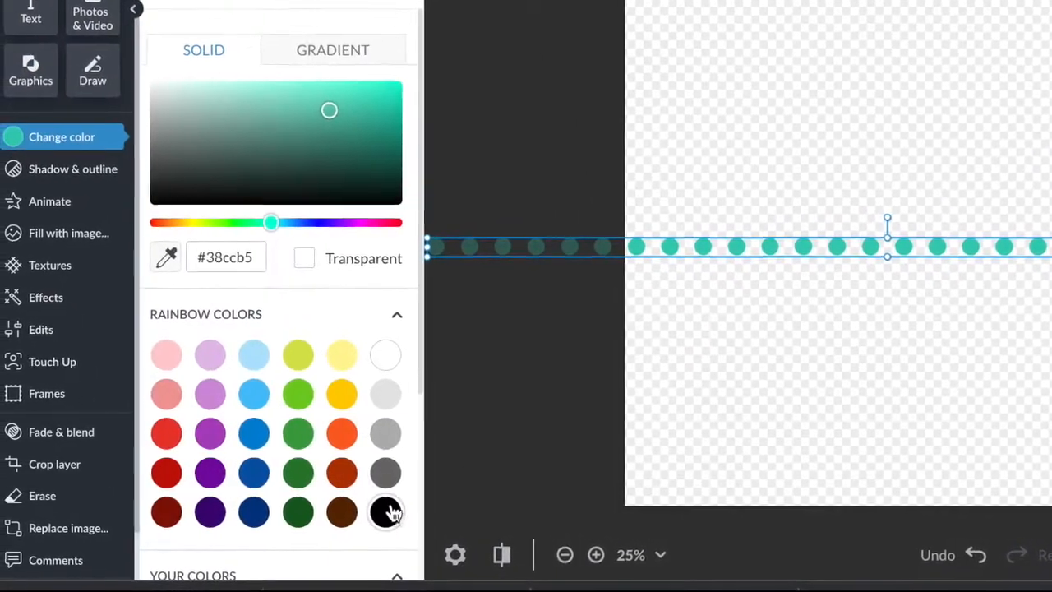
left_click(353, 510)
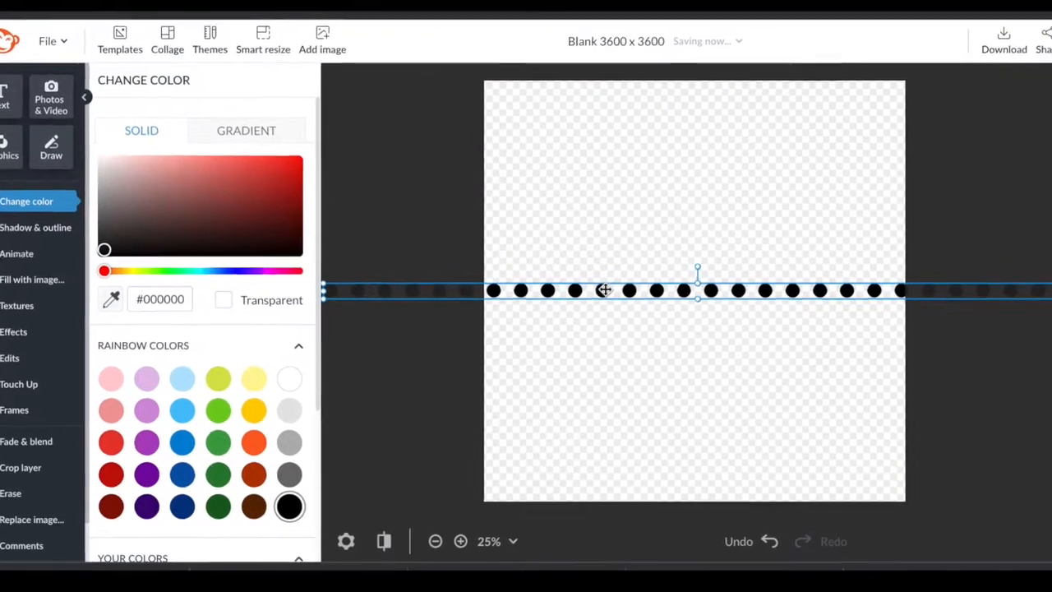
left_click(605, 289)
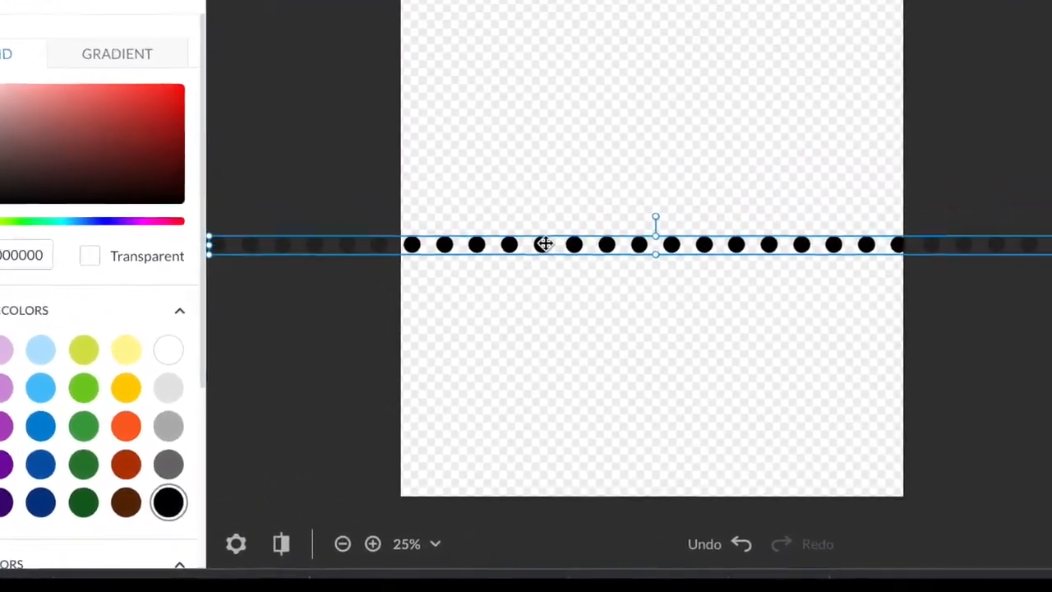
right_click(544, 245)
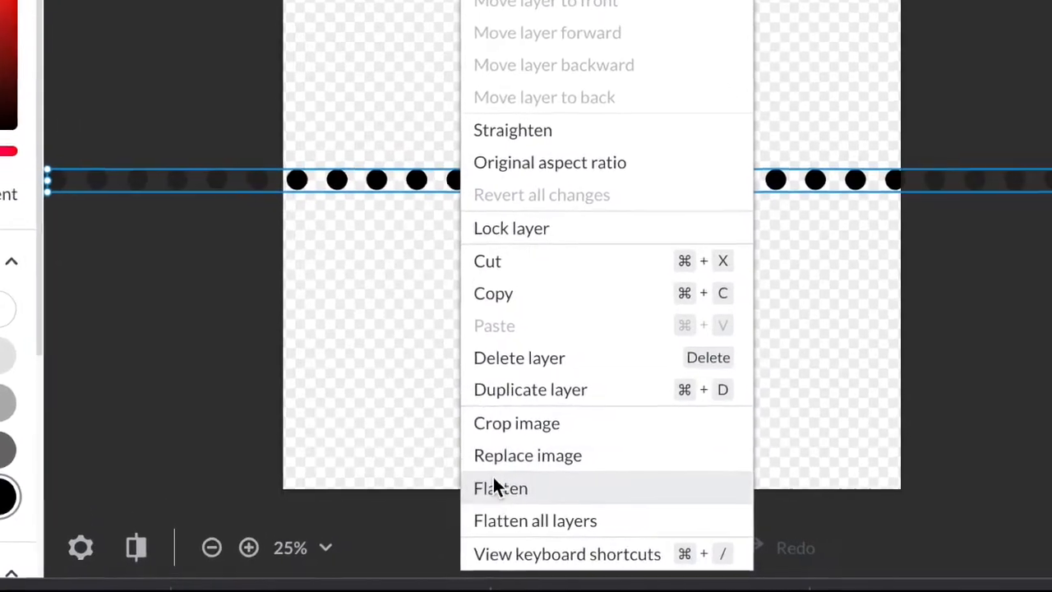
left_click(492, 484)
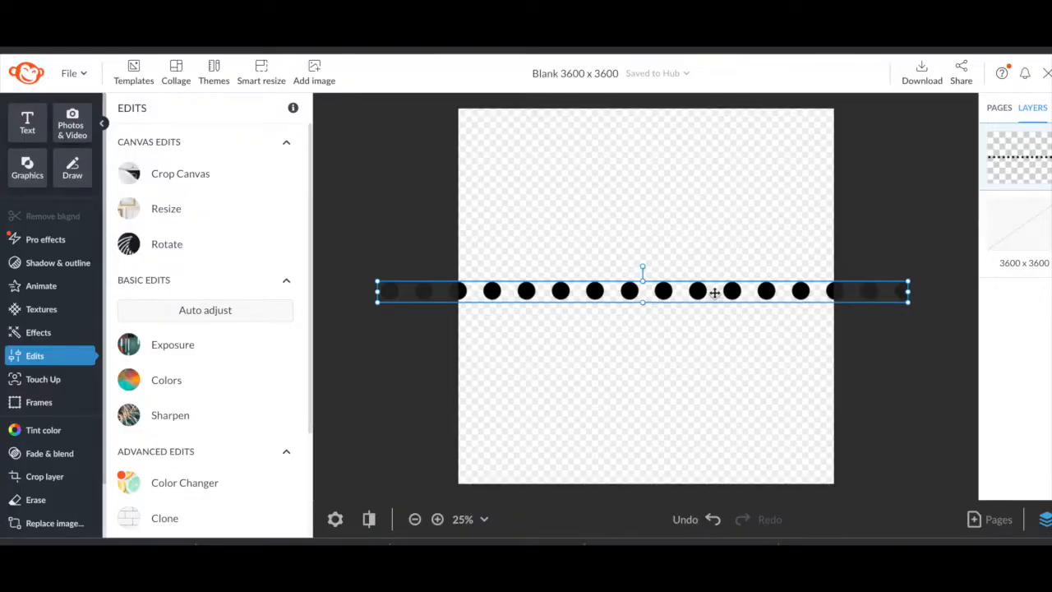
Duplicate the black dotted row and place the copy just below it, offset sideways by half a dot spacing.
key("ctrl+v")
left_click_drag(699, 296, 698, 329)
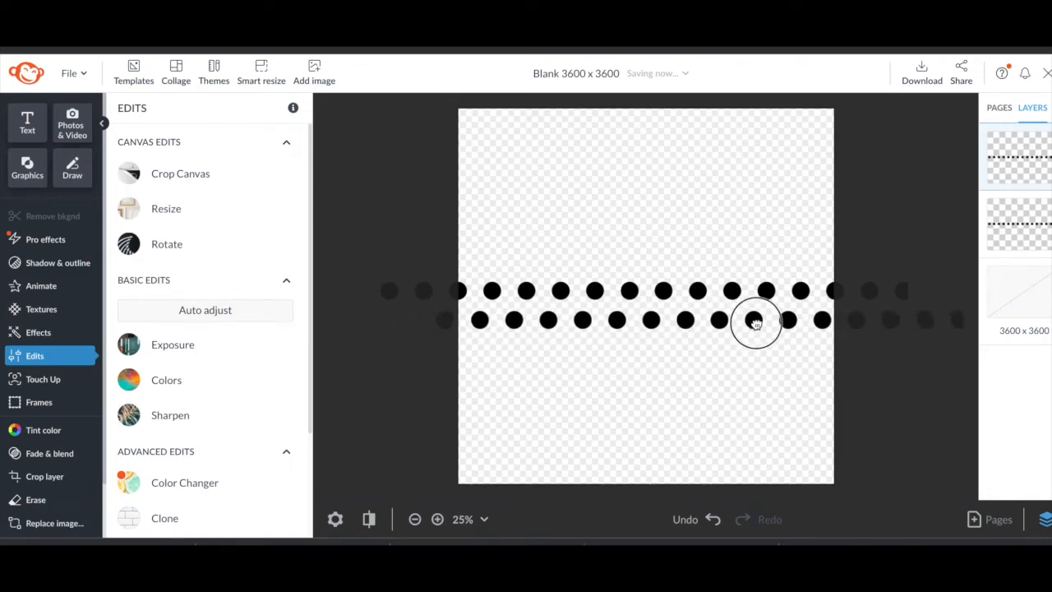
left_click_drag(665, 326, 715, 328)
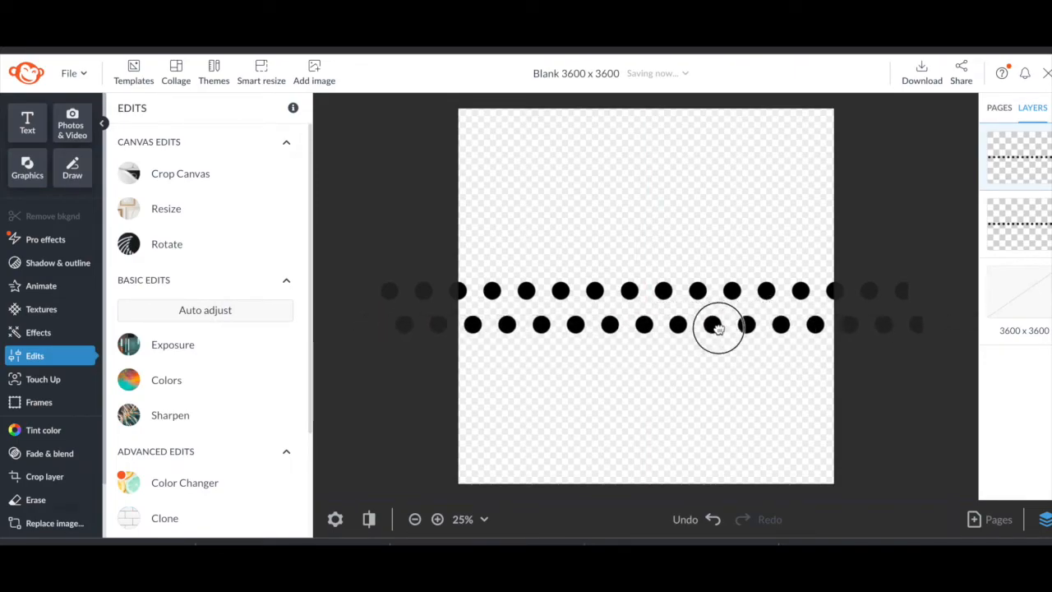
left_click_drag(736, 327, 714, 307)
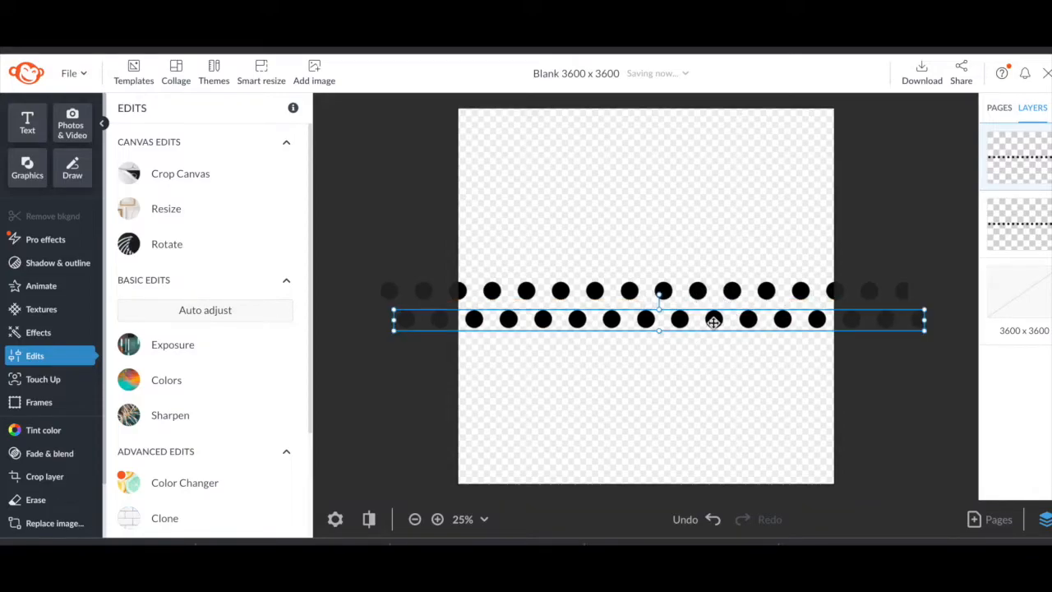
Select both dotted rows, flatten them into one layer, and nudge the resulting band slightly upward.
left_click(876, 371)
left_click_drag(869, 369, 722, 294)
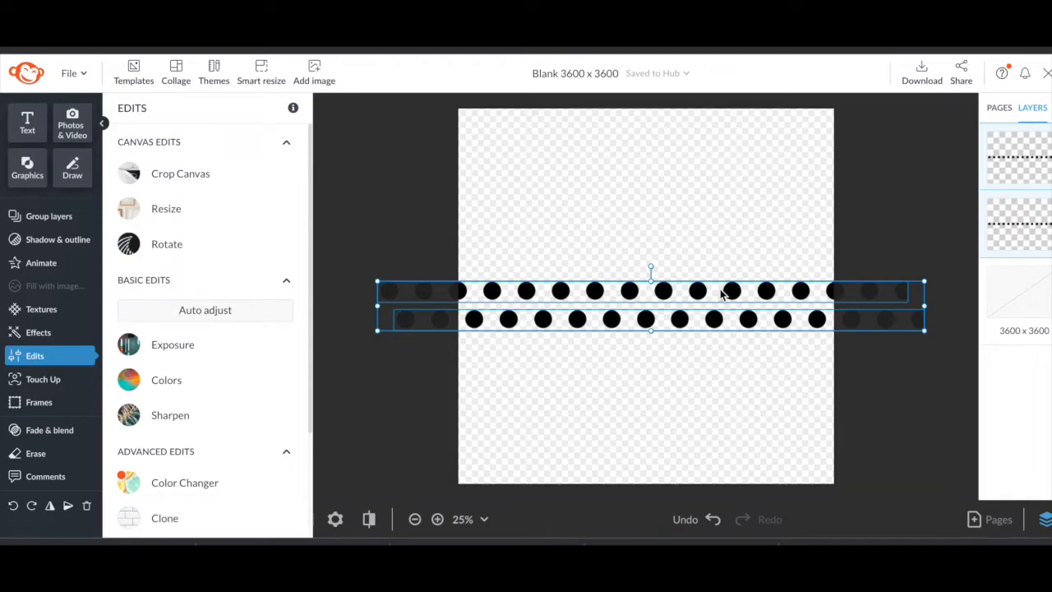
right_click(721, 292)
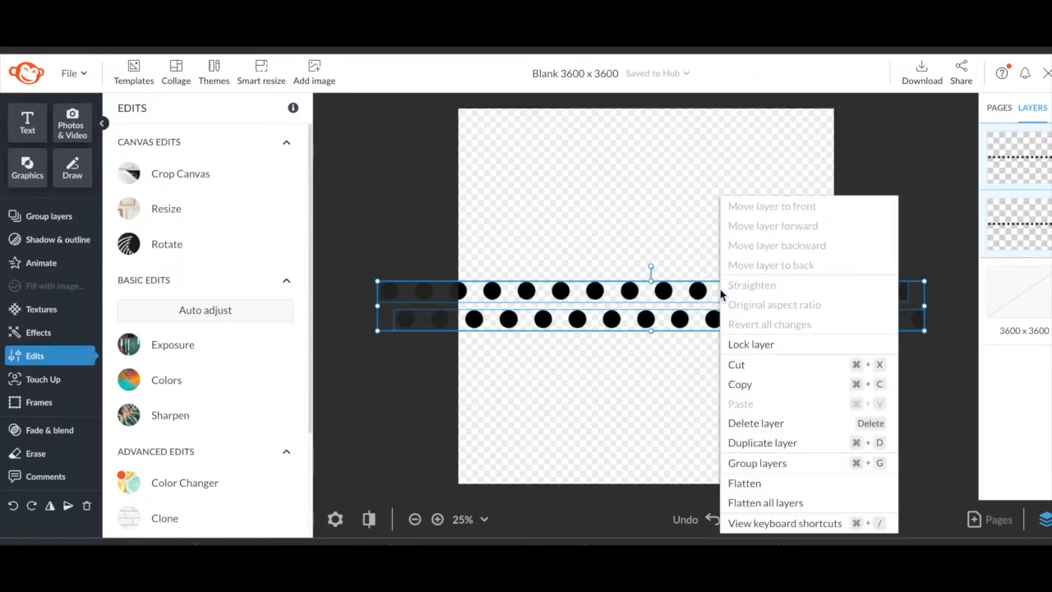
left_click(746, 464)
left_click_drag(803, 302, 803, 298)
Duplicate the two-row dot band three times, stacking the evenly spaced copies above it up to the canvas's upper edge.
key("ctrl+d")
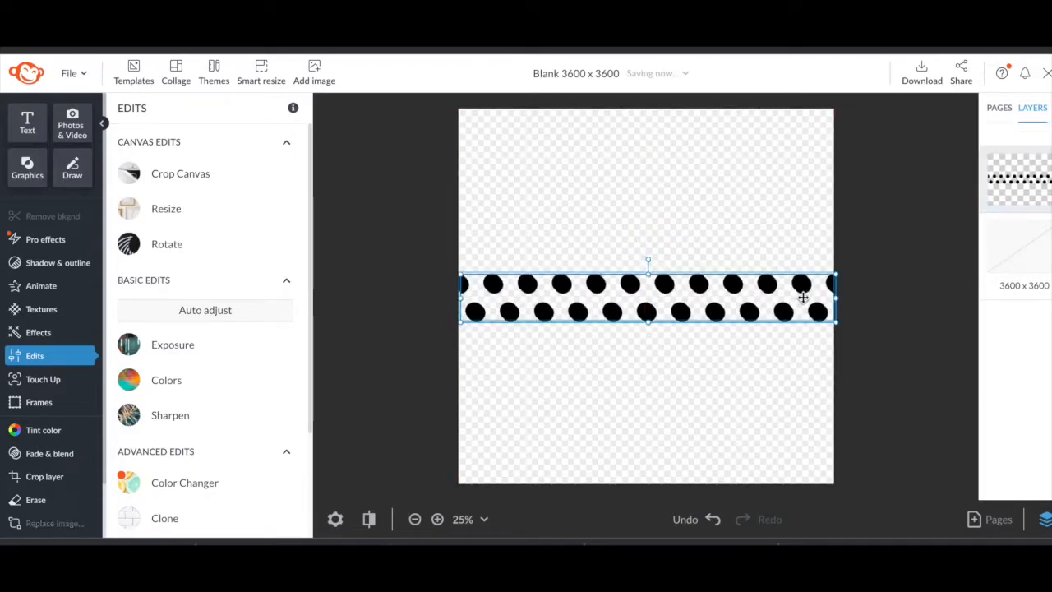
left_click_drag(724, 303, 724, 250)
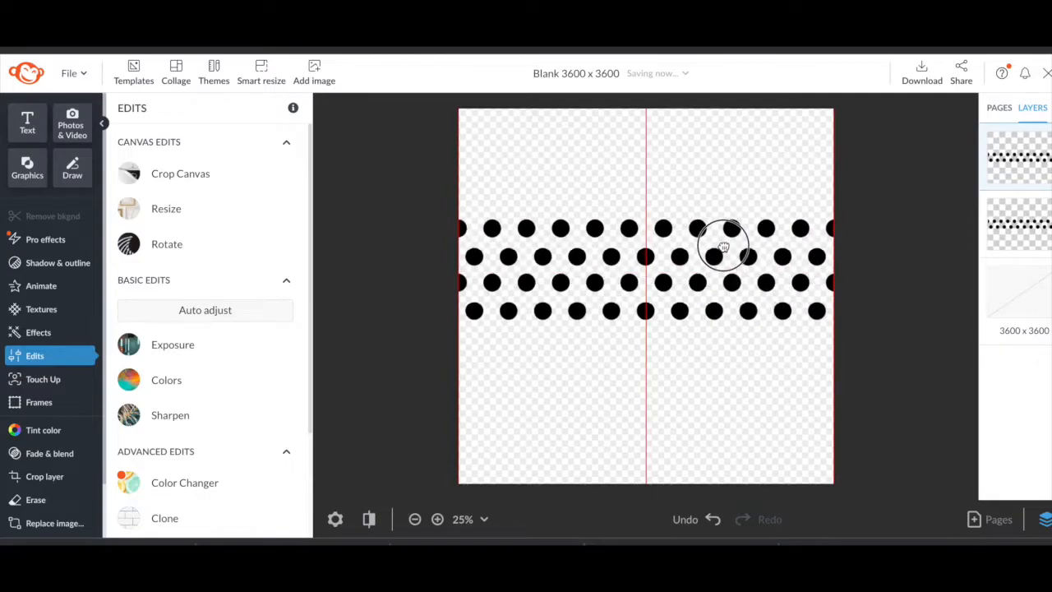
key("ctrl+d")
left_click_drag(723, 248, 721, 122)
key("ctrl+d")
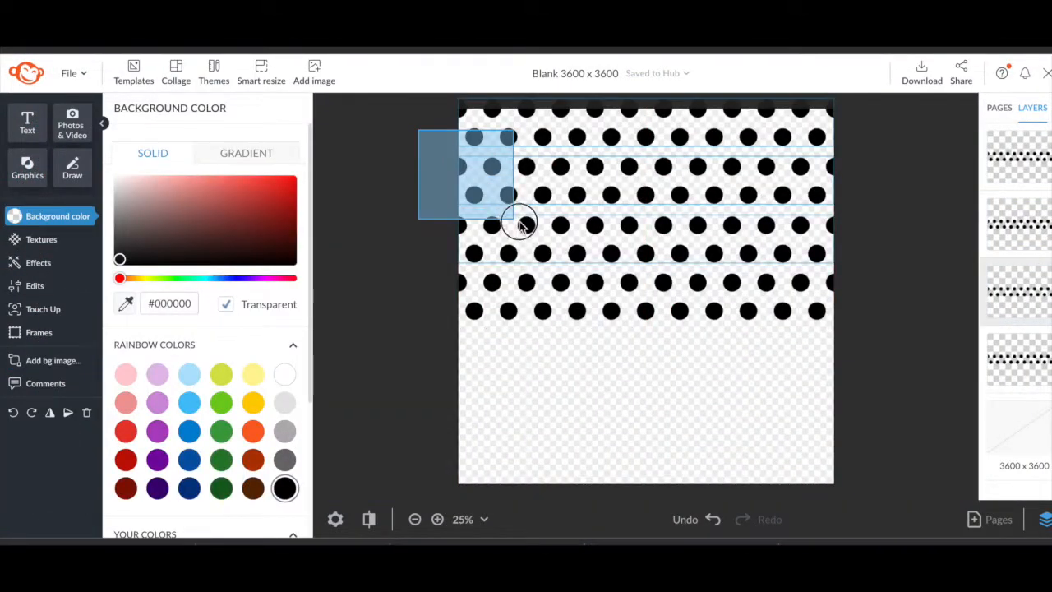
Duplicate the three upper dot bands together and place the copies below the original band to fill the rest of the canvas.
left_click_drag(615, 253, 615, 253)
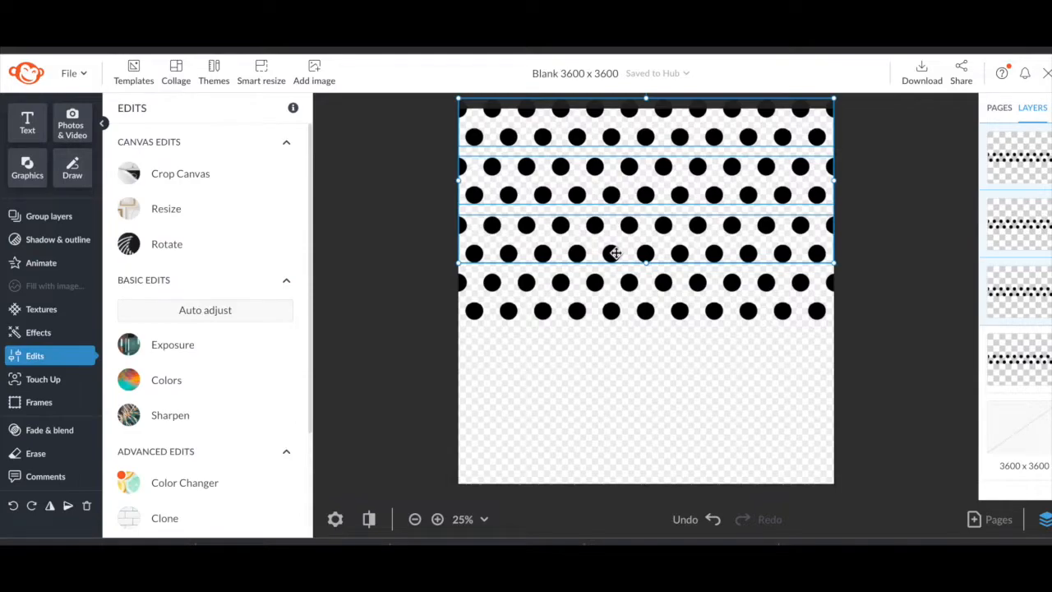
key("ctrl+d")
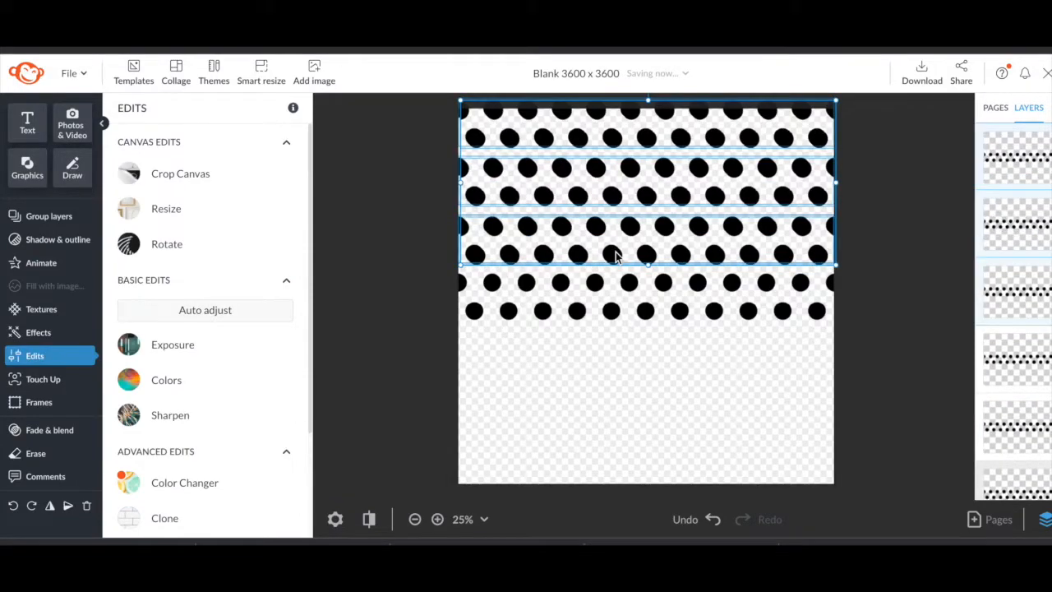
left_click_drag(613, 195, 612, 421)
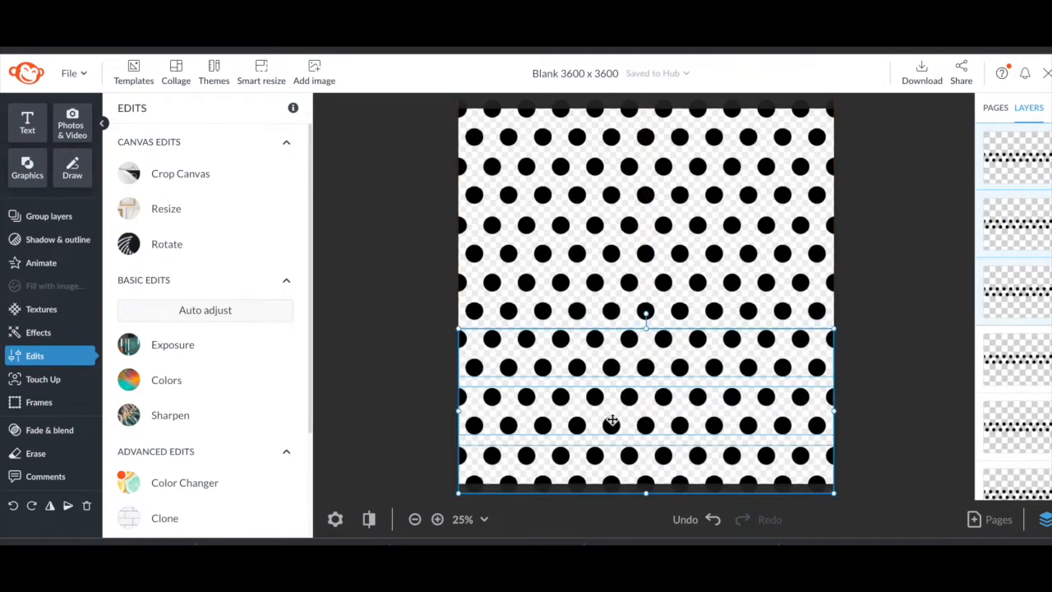
Select all the dot bands on the canvas and flatten them into a single pattern layer.
left_click(918, 402)
left_click_drag(785, 462, 510, 156)
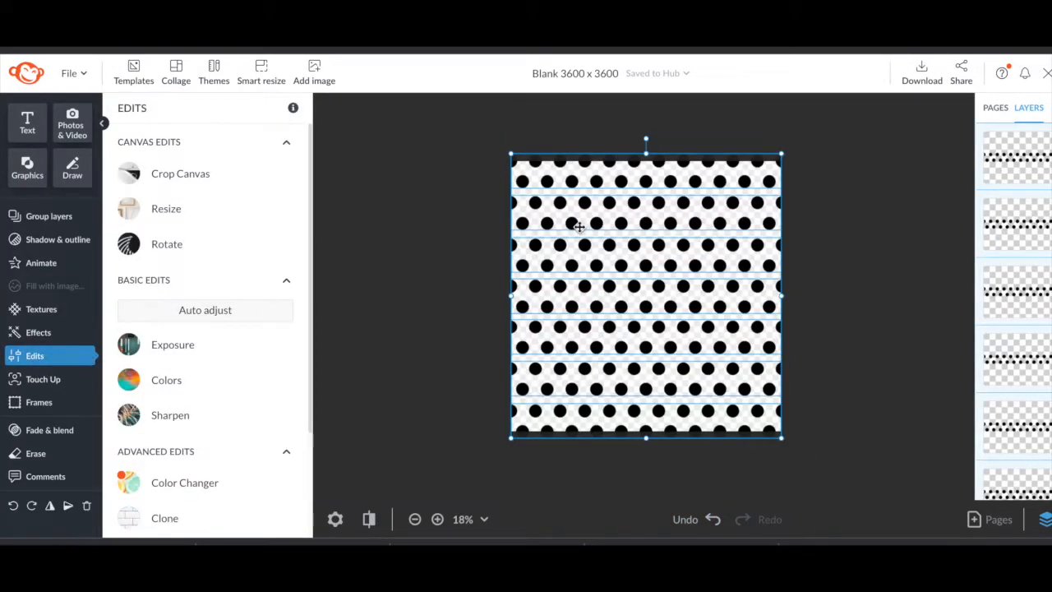
right_click(578, 227)
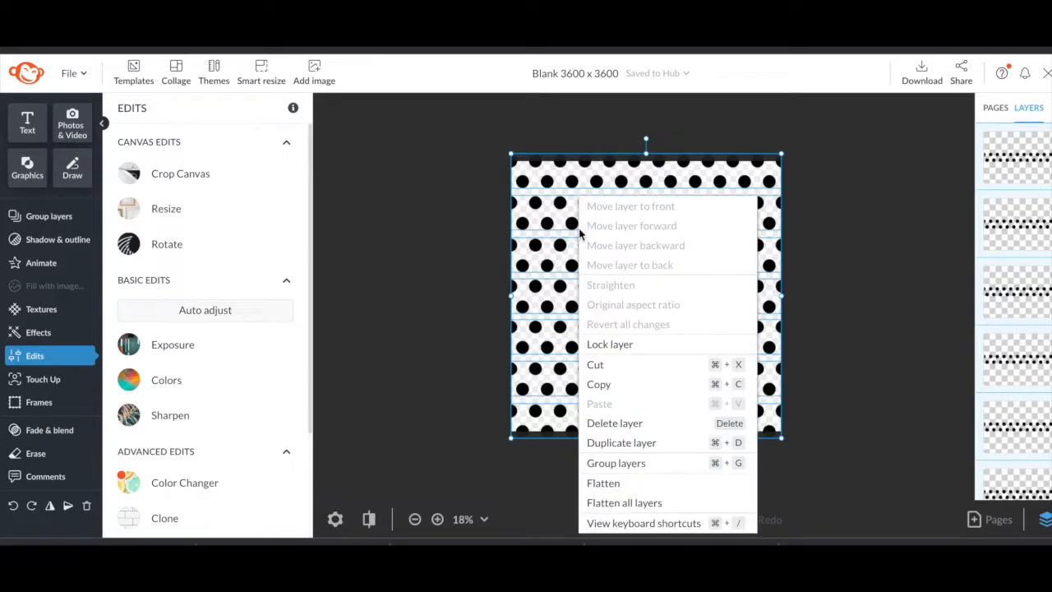
left_click(614, 483)
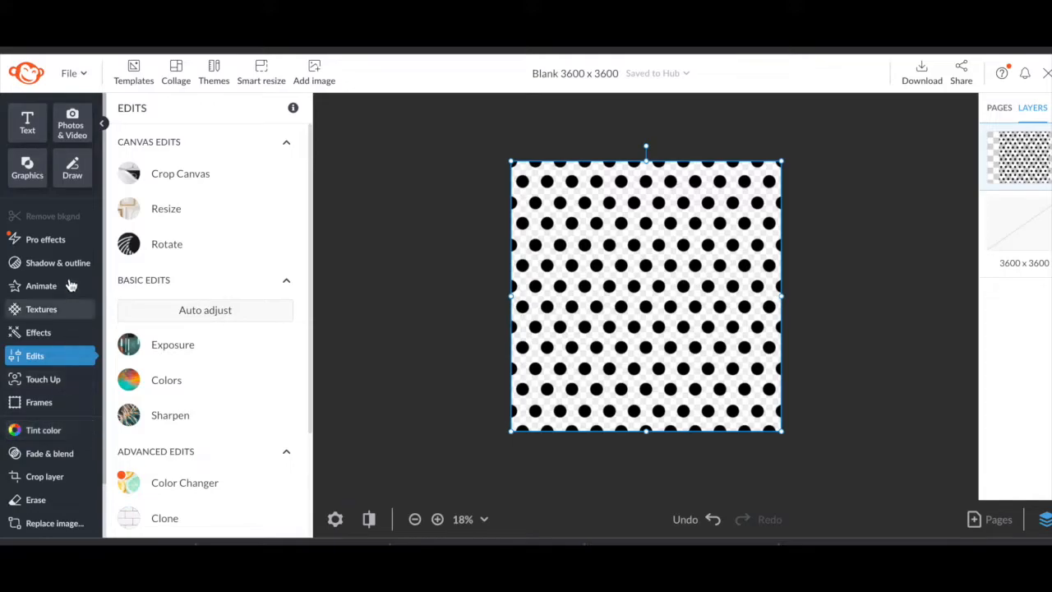
Try several solid background colors behind the dots, including yellow #ffce00, green #3fa142, lime #d4e34a and blue #0086d4.
left_click(1009, 229)
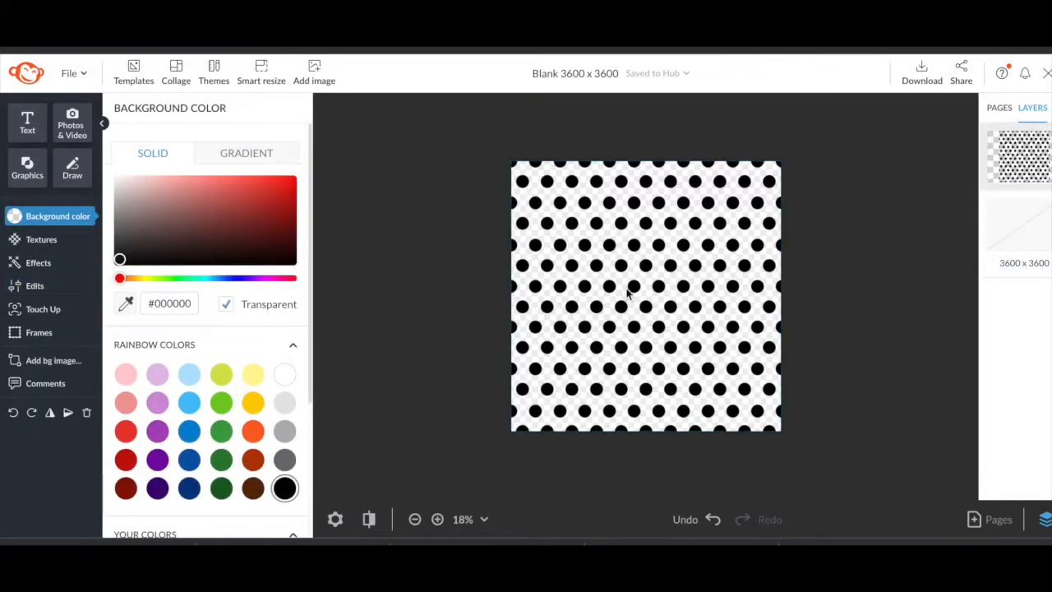
left_click(254, 403)
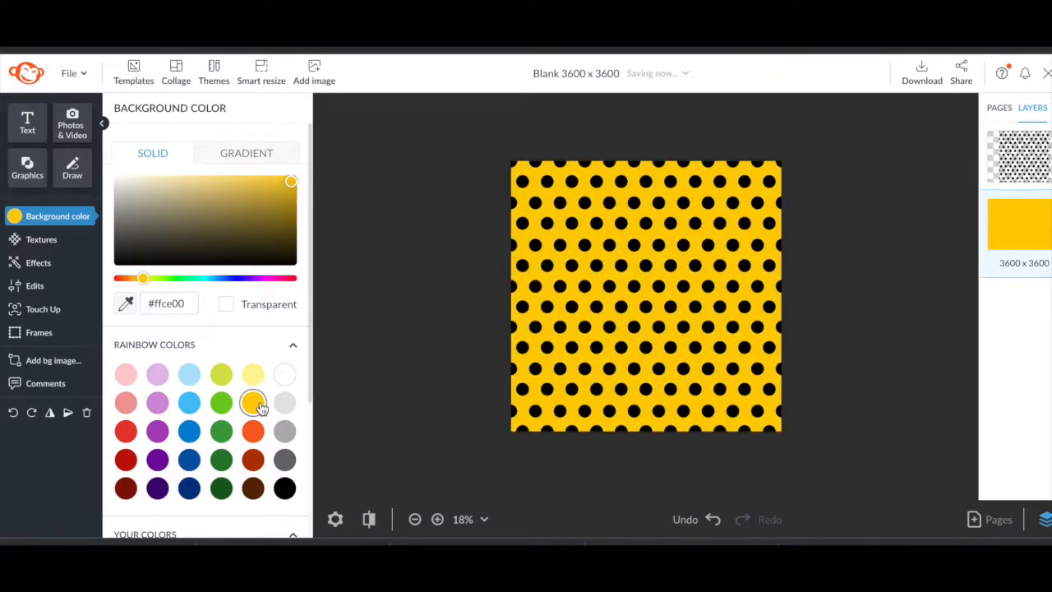
left_click(221, 403)
left_click(221, 432)
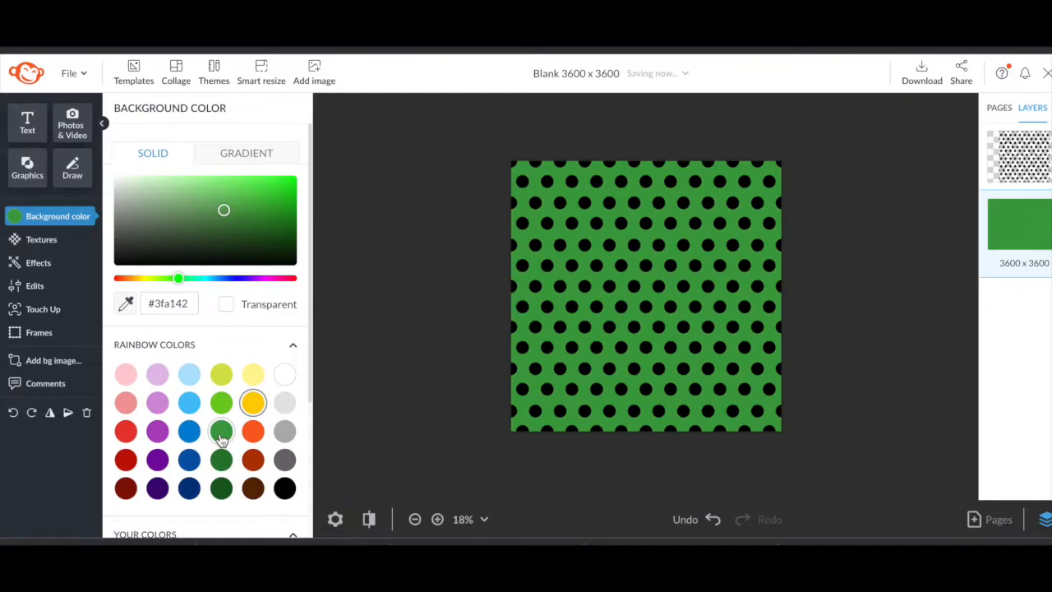
left_click(253, 431)
left_click(253, 401)
left_click(221, 374)
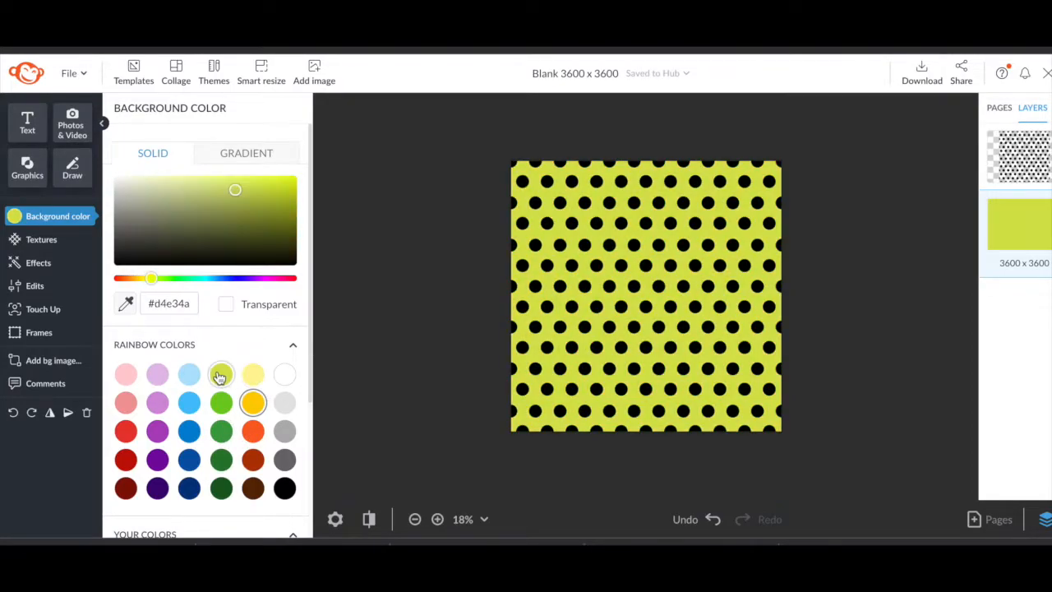
left_click(189, 375)
left_click(125, 374)
left_click(157, 403)
left_click(188, 431)
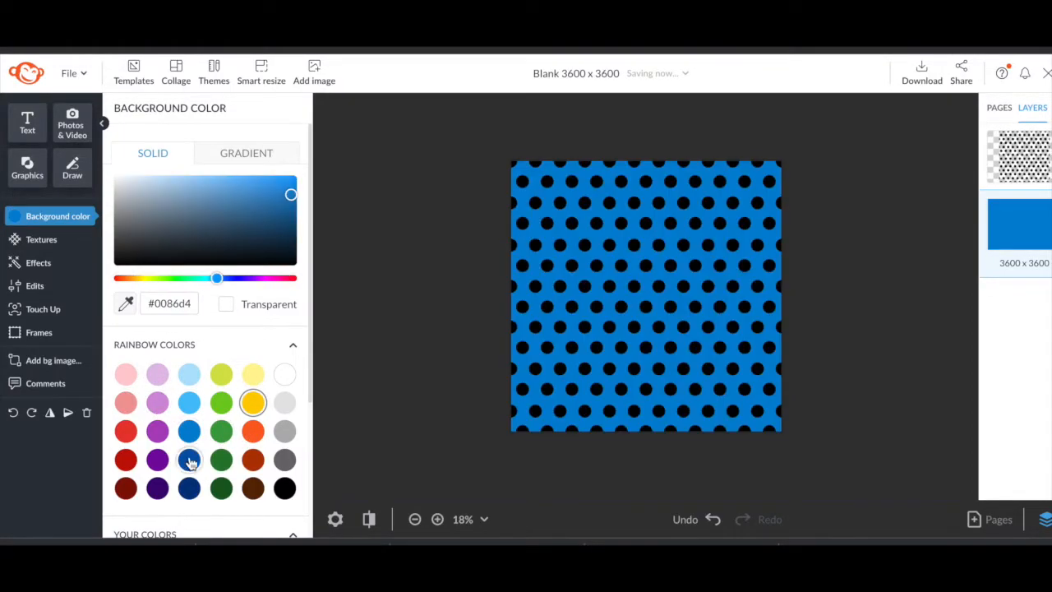
left_click(157, 460)
left_click(284, 488)
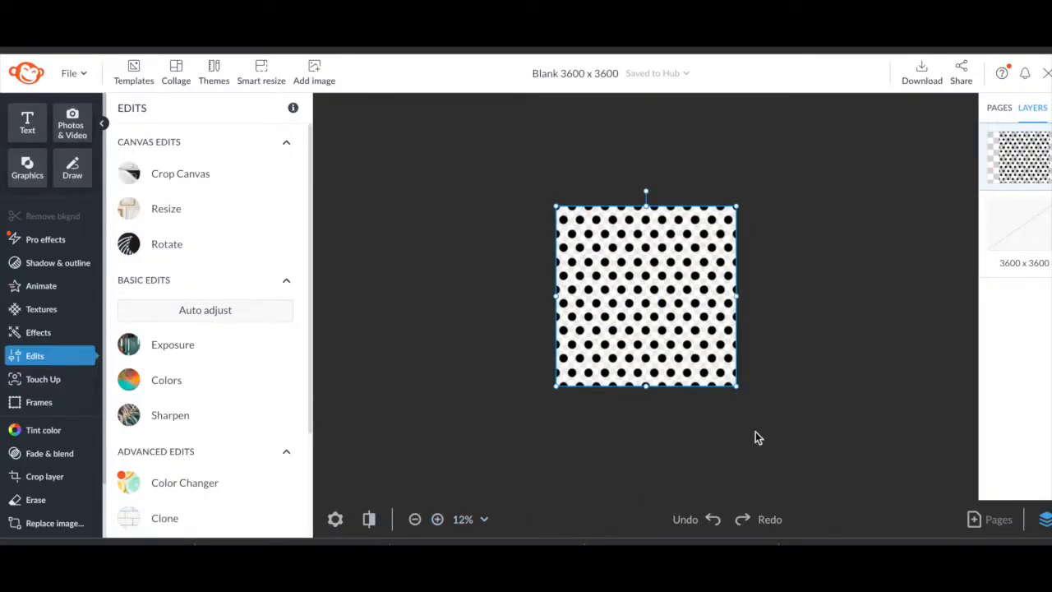
Enlarge the dot pattern layer past the canvas's right and lower edges and flatten it.
left_click_drag(738, 390, 852, 440)
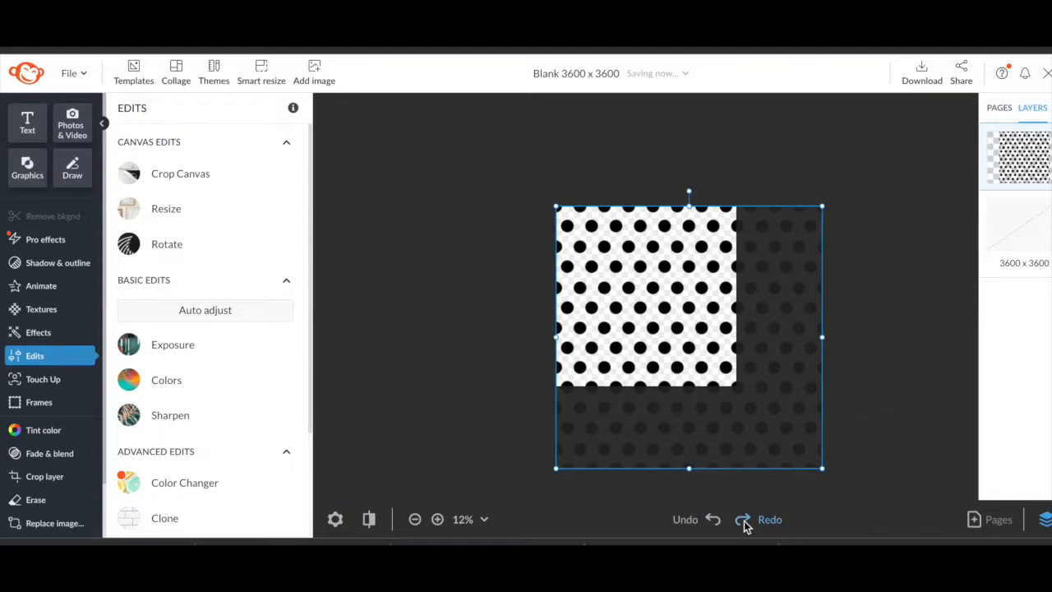
right_click(715, 362)
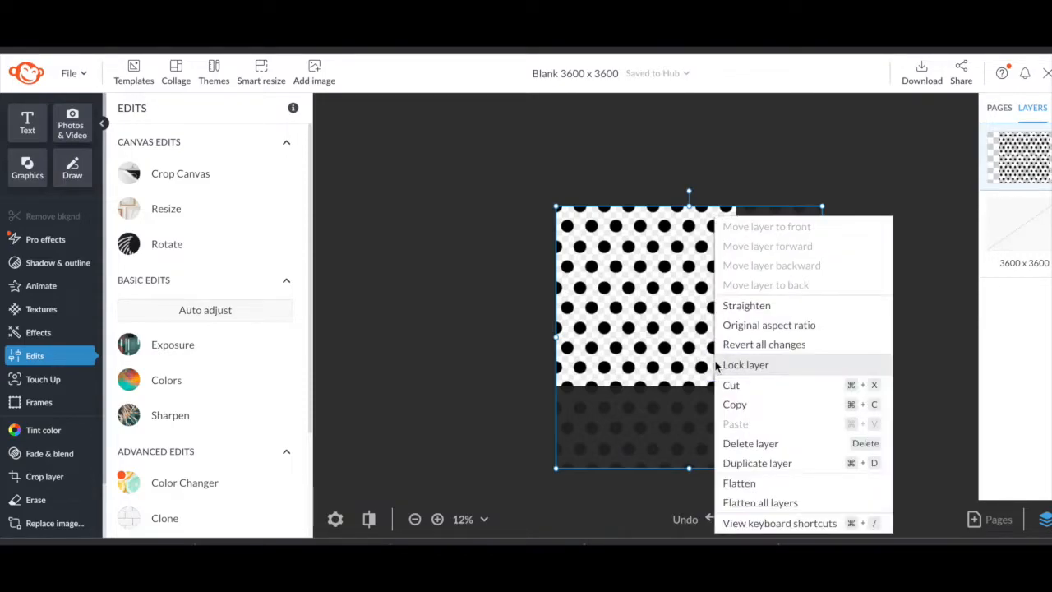
left_click(739, 484)
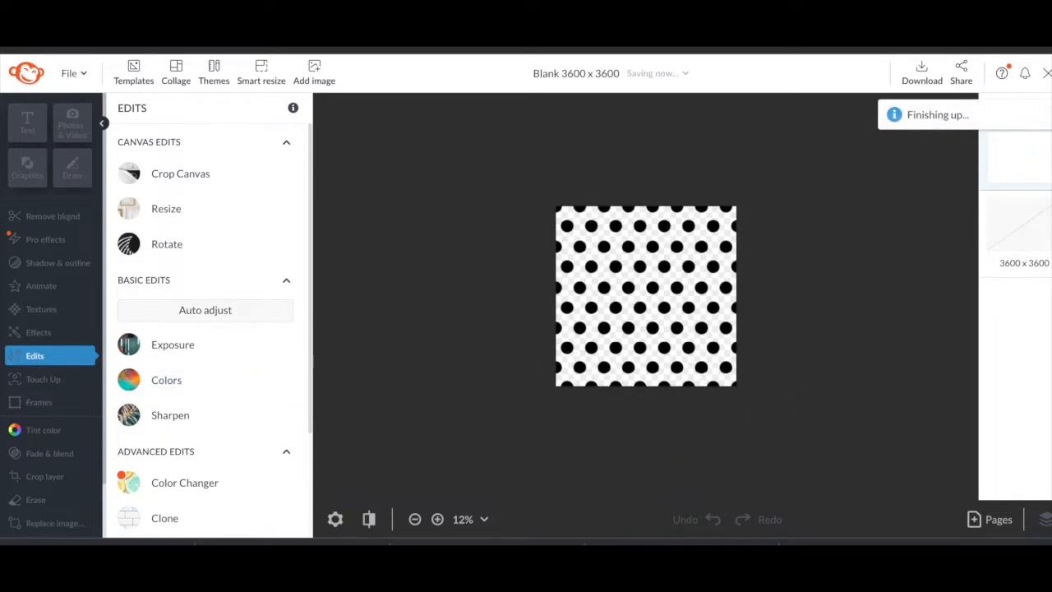
Try the background behind the enlarged dots in yellow #ffce00, rust brown, green #3fa142 and blue #0086d4.
left_click(1033, 238)
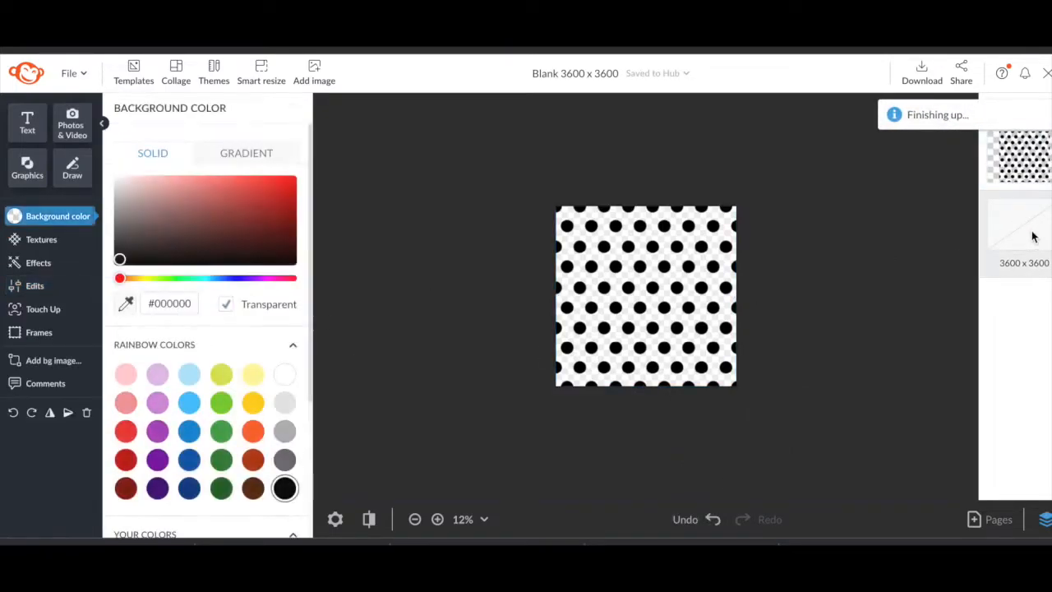
left_click(253, 401)
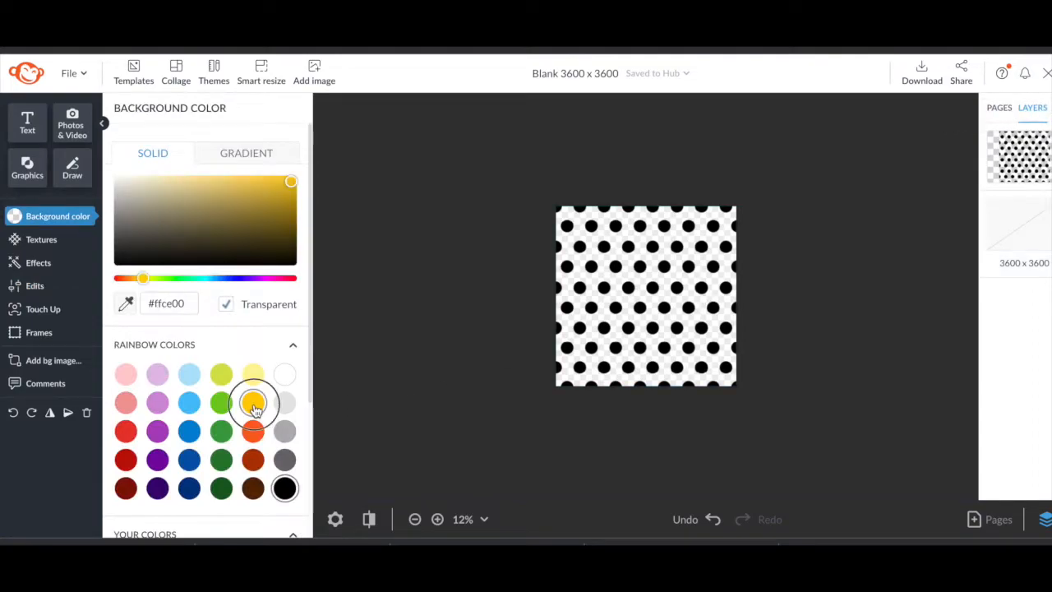
left_click(255, 458)
left_click(218, 436)
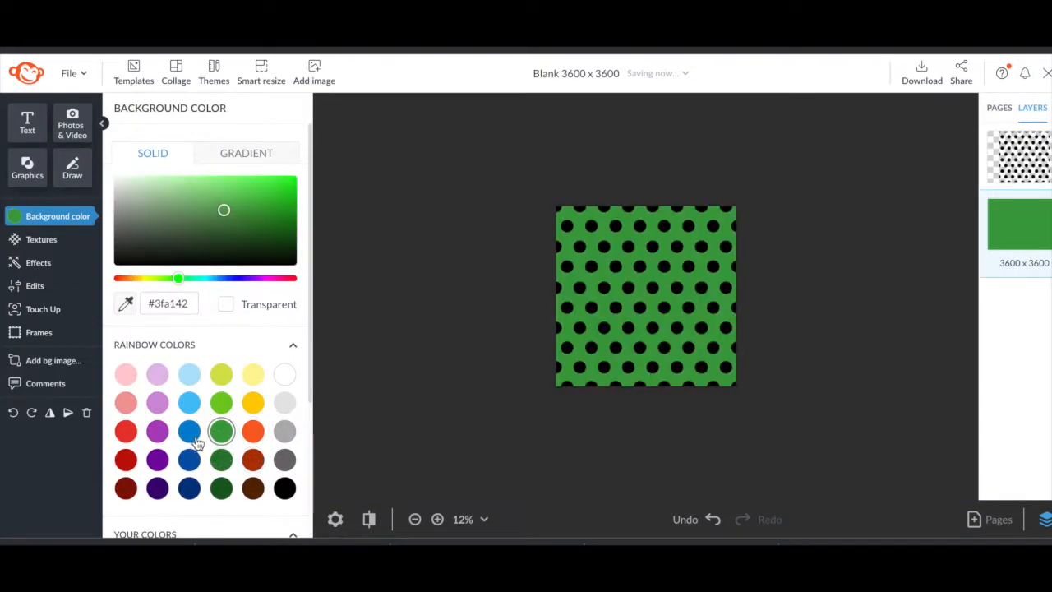
left_click(190, 434)
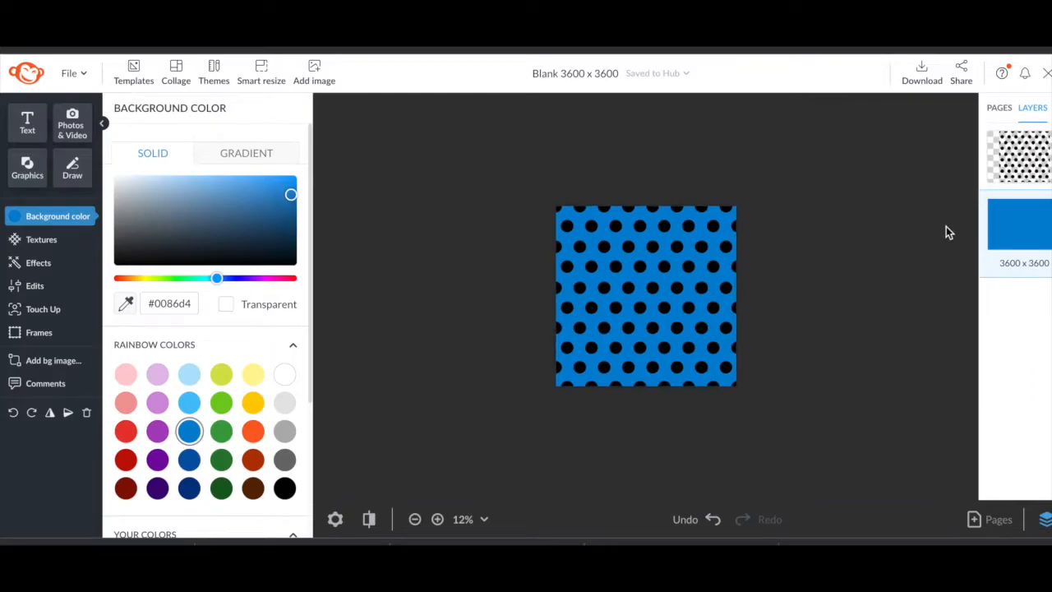
Try several tint colors on the dots, including light purple #e2bde9, yellow, white, dark gray #716e6e and blues.
left_click(1015, 173)
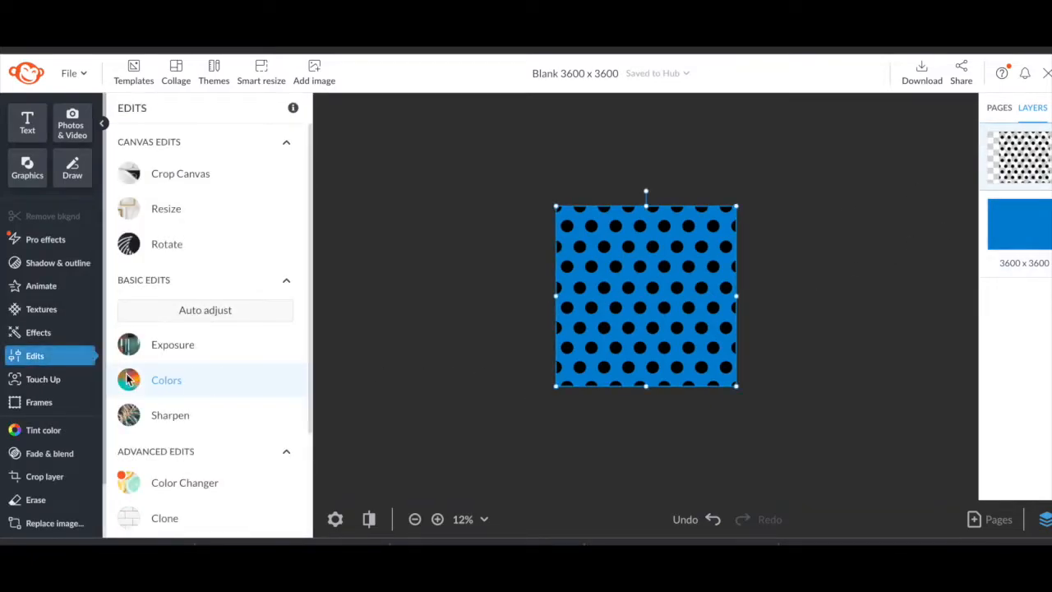
left_click(70, 433)
left_click(158, 376)
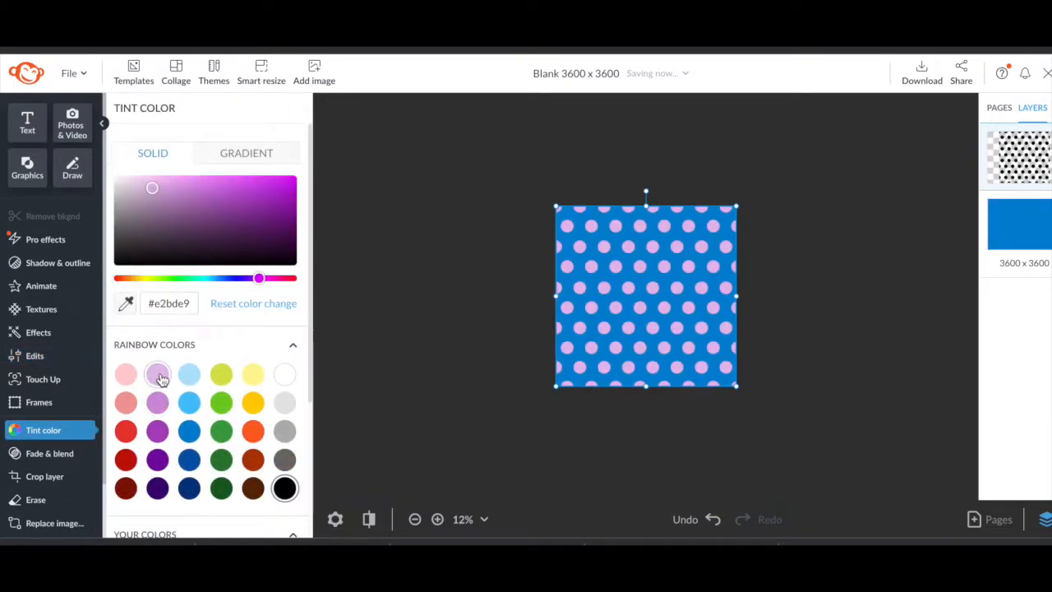
left_click(253, 402)
left_click(284, 374)
left_click(285, 460)
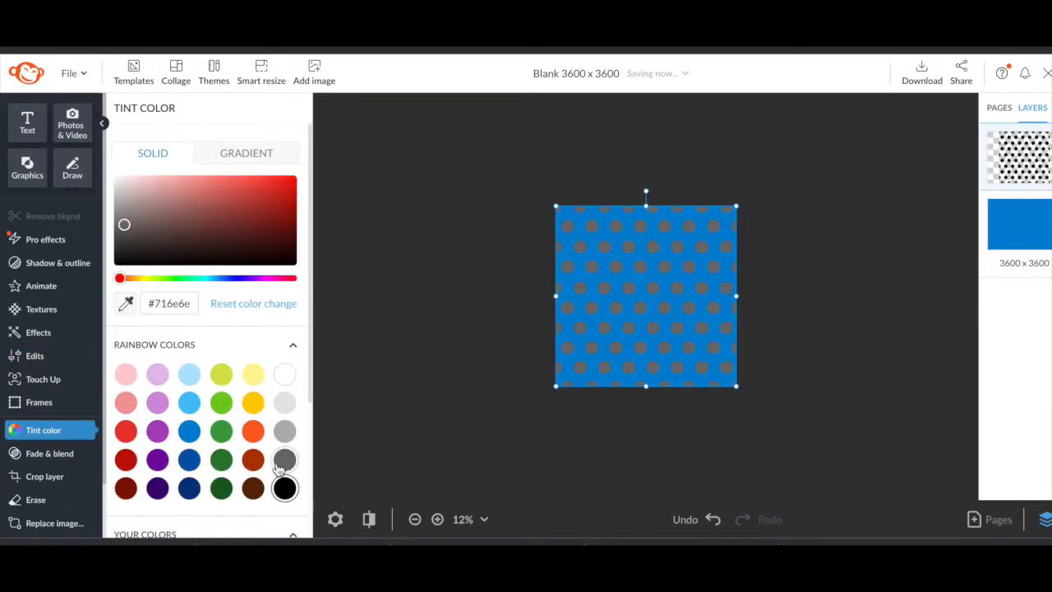
left_click(189, 459)
left_click(157, 402)
left_click(189, 402)
left_click(285, 431)
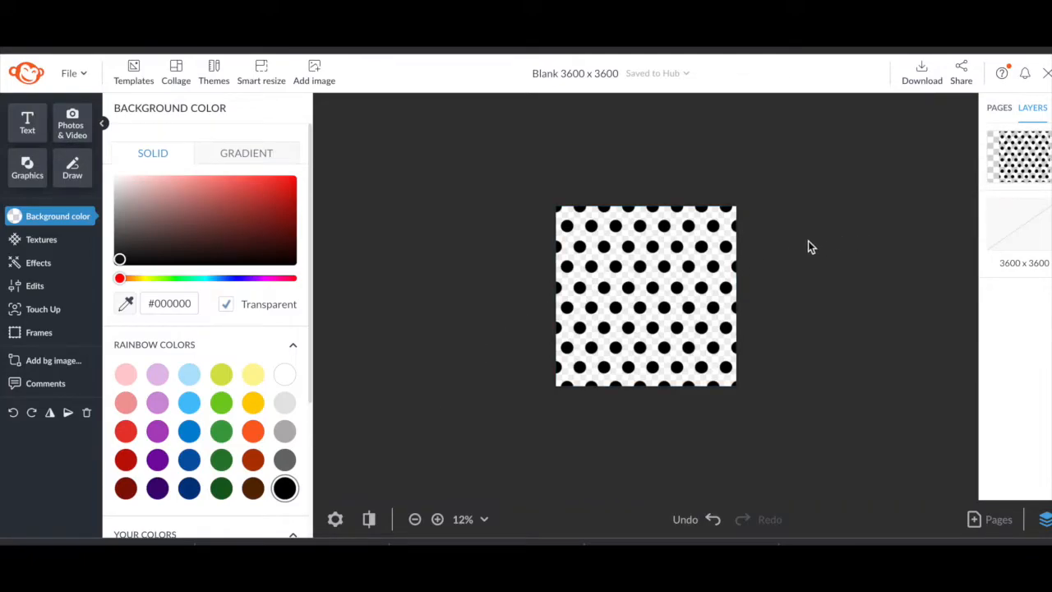
Set the background to pink #ffcdd2 and tint the dot pattern layer medium gray.
mouse_move(727, 268)
left_mouse_down()
mouse_move(893, 272)
mouse_move(723, 266)
left_mouse_up()
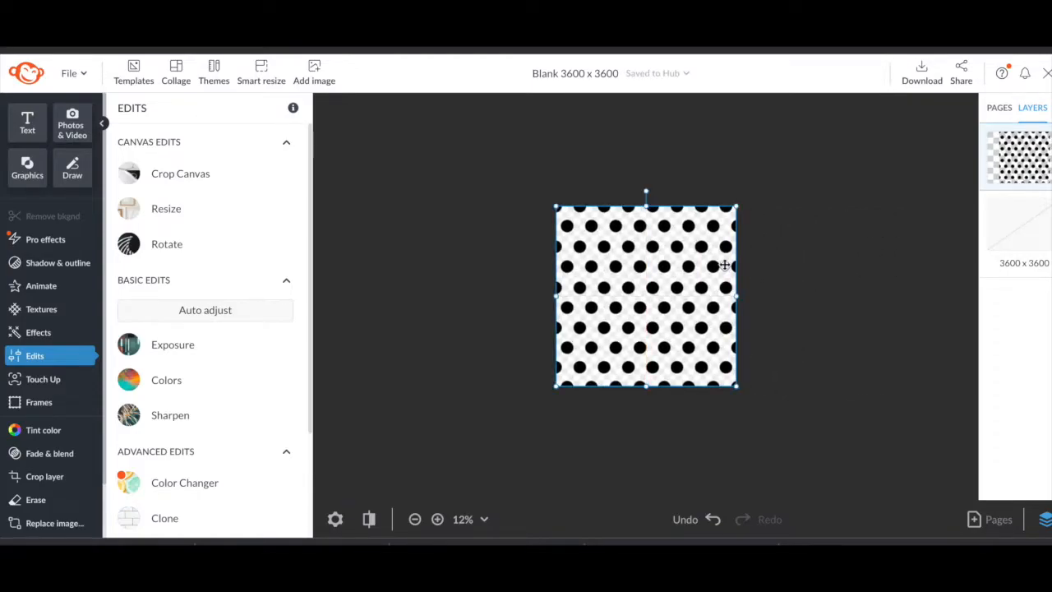
left_click(997, 216)
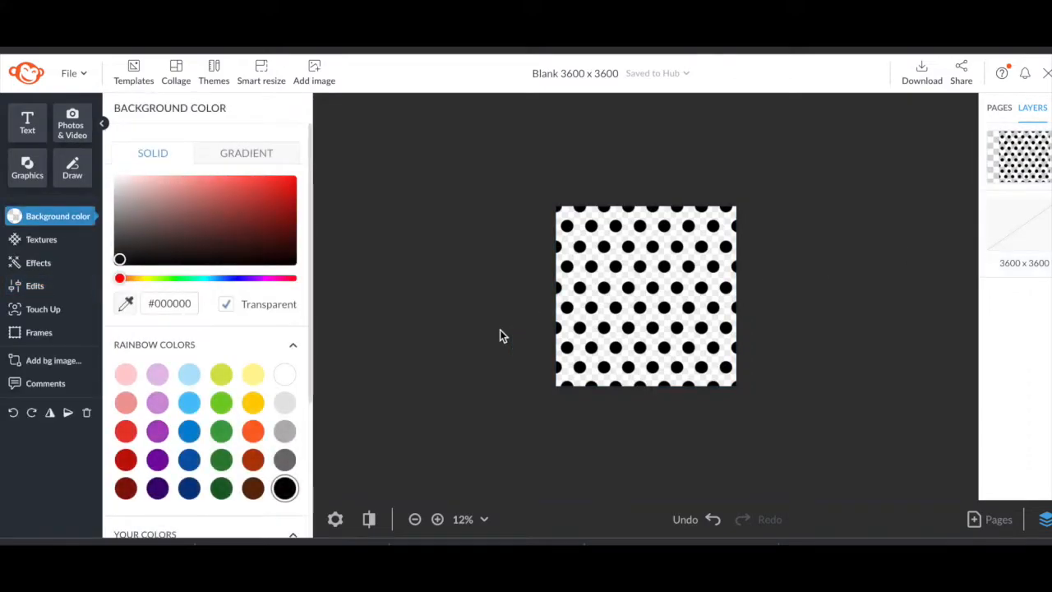
left_click(126, 383)
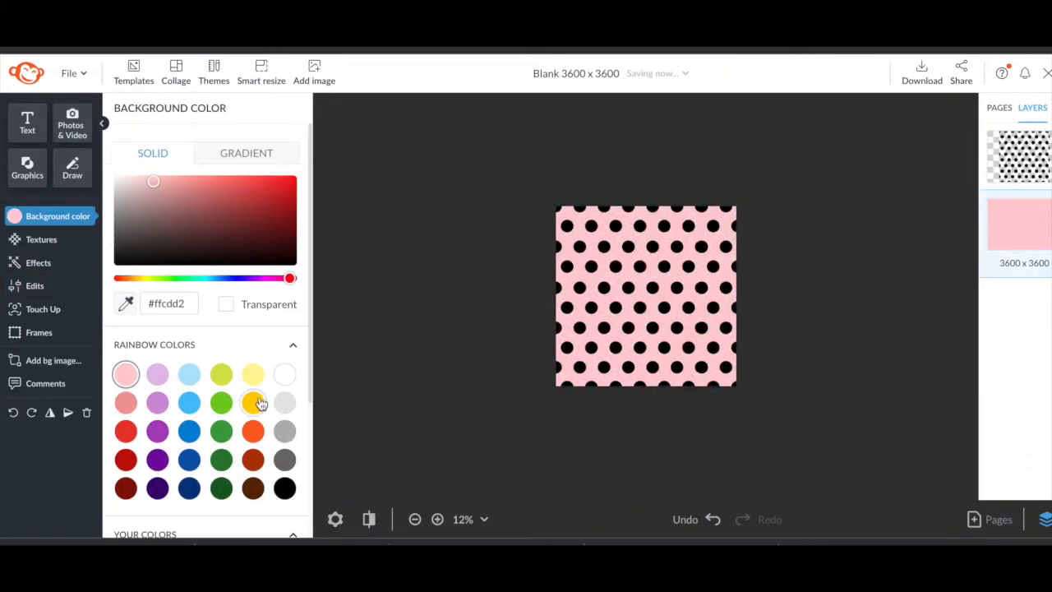
left_click(1024, 158)
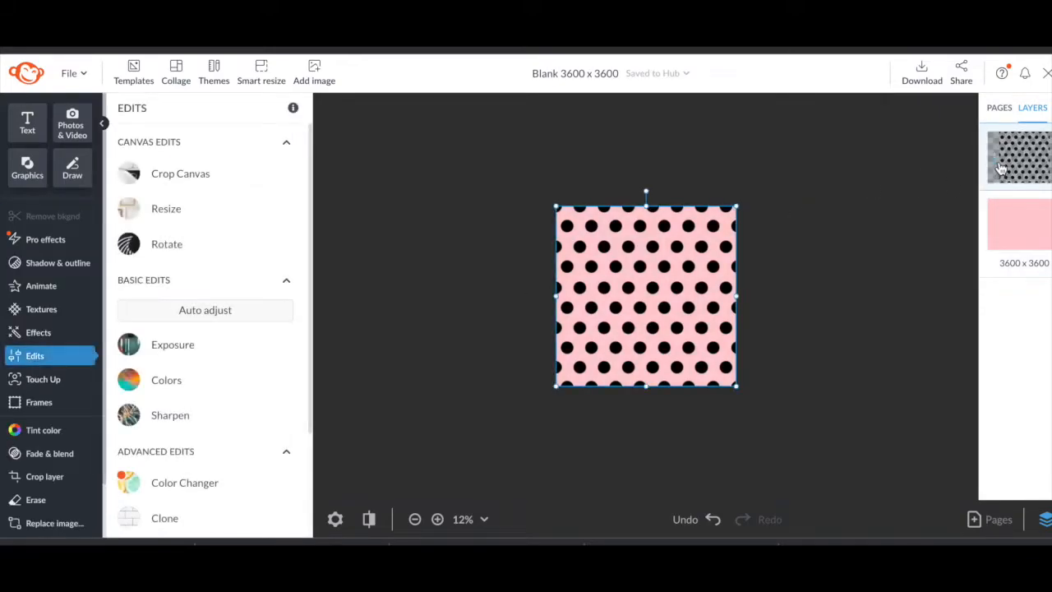
left_click(36, 430)
left_click(284, 434)
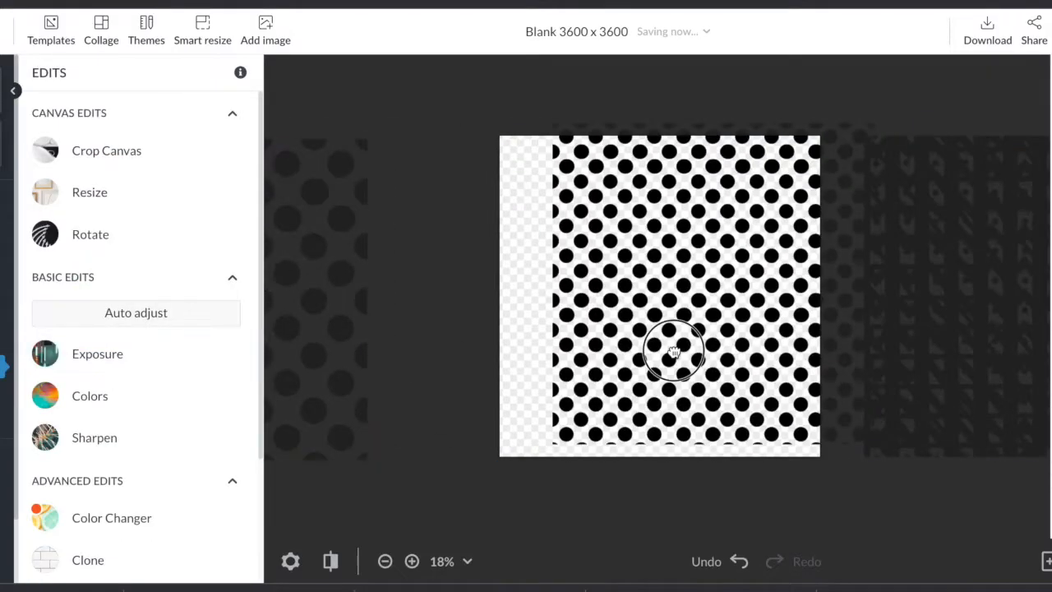
Swap the pattern layers over the canvas in turn, replacing the dots with other patterns such as diagonal stripes and chevron.
left_click_drag(674, 352, 307, 324)
left_click_drag(970, 320, 239, 279)
left_click_drag(1000, 291, 636, 291)
left_click_drag(755, 201, 337, 210)
left_click_drag(946, 288, 655, 288)
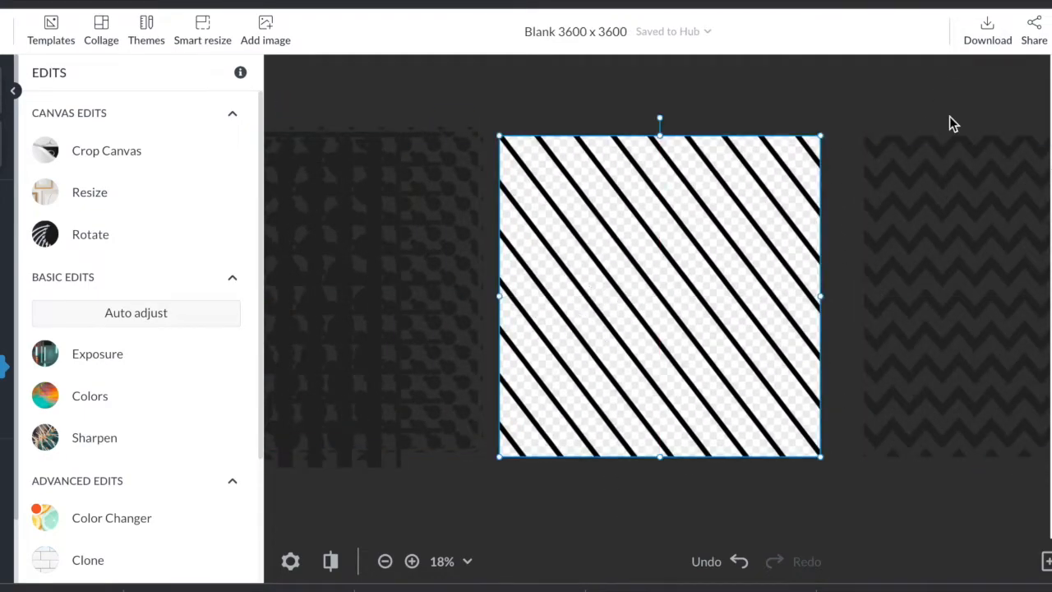
left_click_drag(952, 123, 638, 255)
left_click(950, 299)
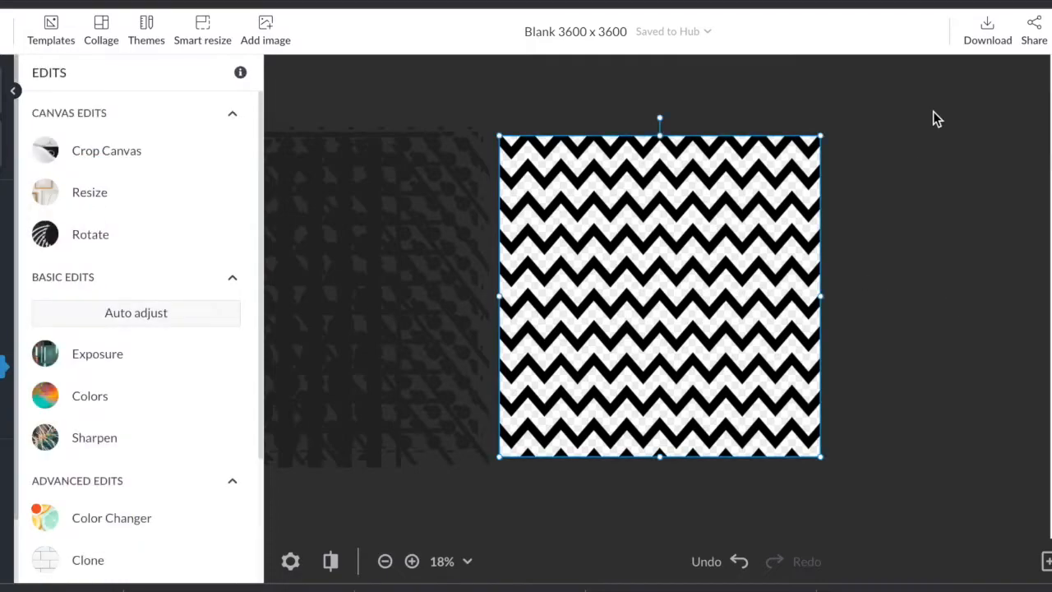
left_click_drag(604, 353, 528, 364)
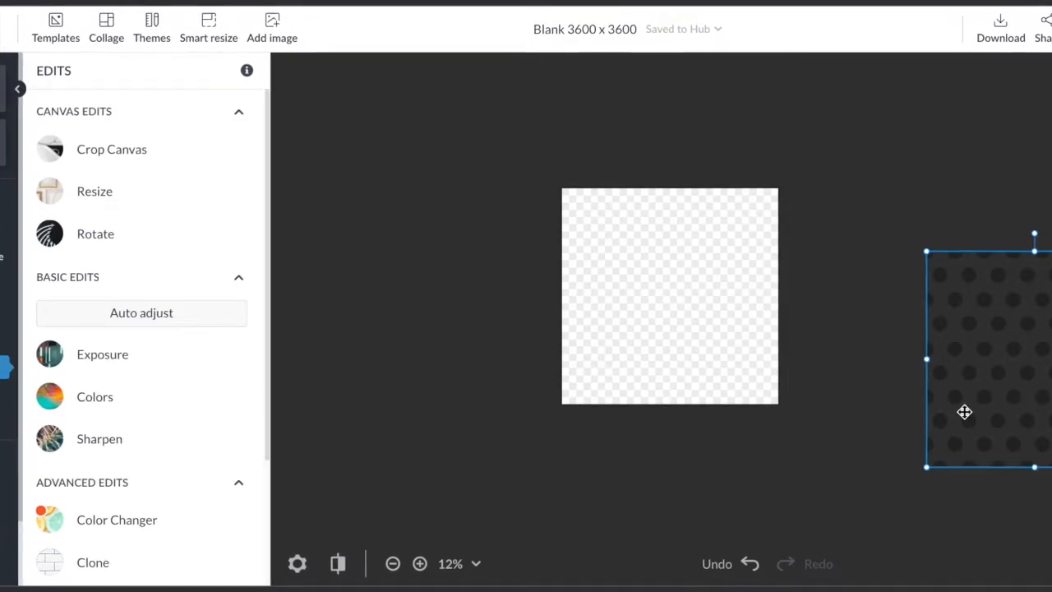
Place the dot pattern back over the empty canvas and tint it white #ffffff.
left_click_drag(967, 412, 604, 352)
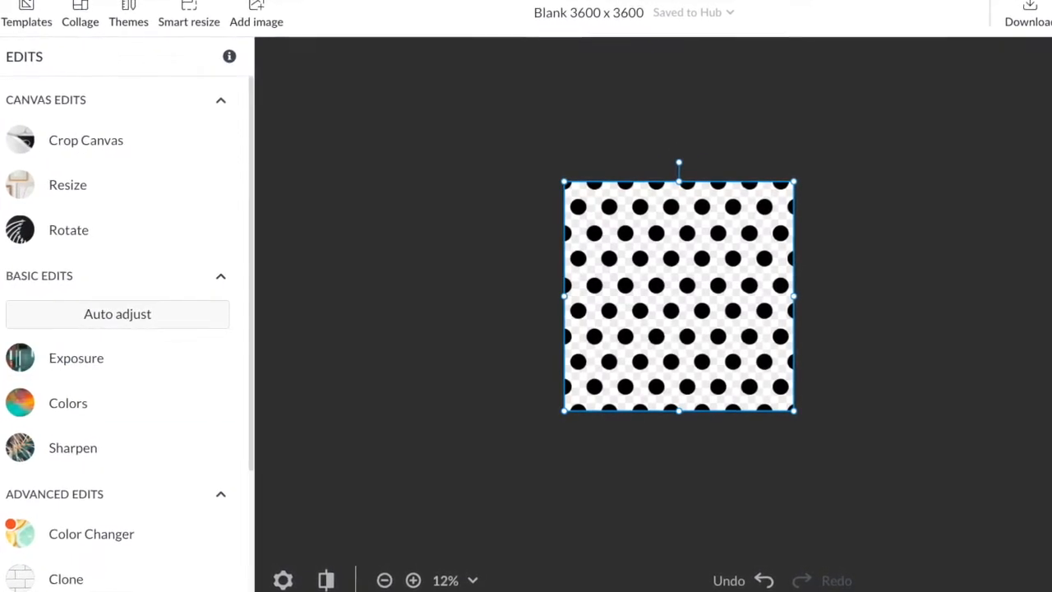
left_click(217, 401)
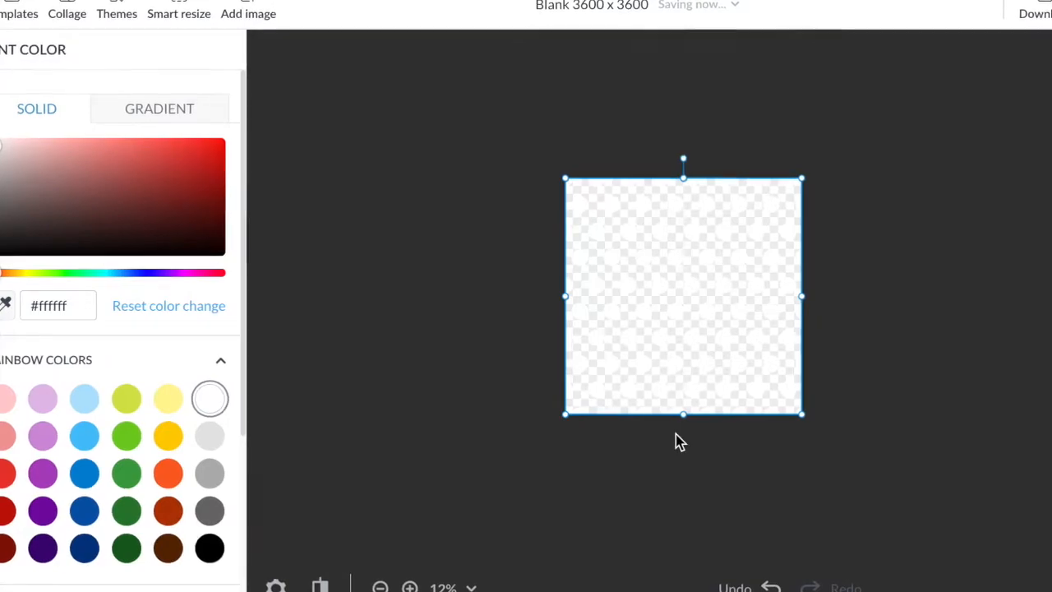
key("Escape")
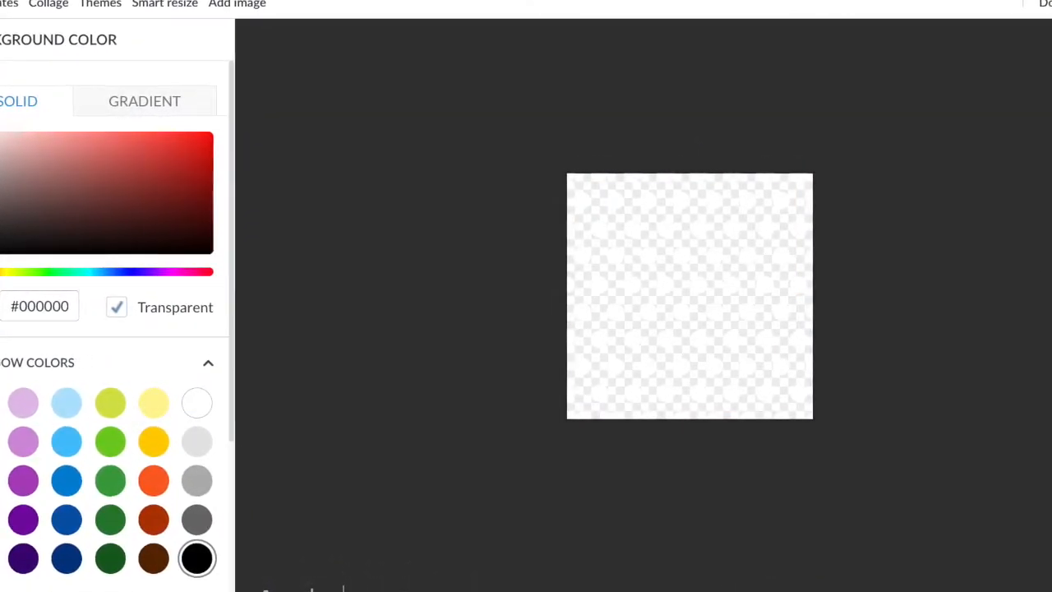
Switch the transparent background to solid black and cover it with the light pink Glitter texture at 0% fade.
left_click(109, 308)
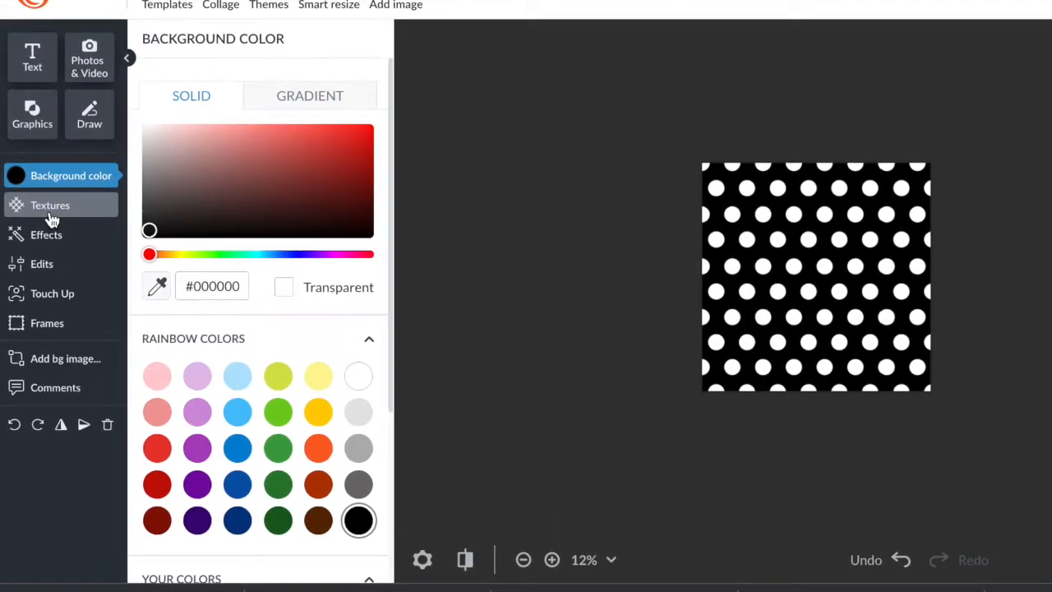
left_click(56, 156)
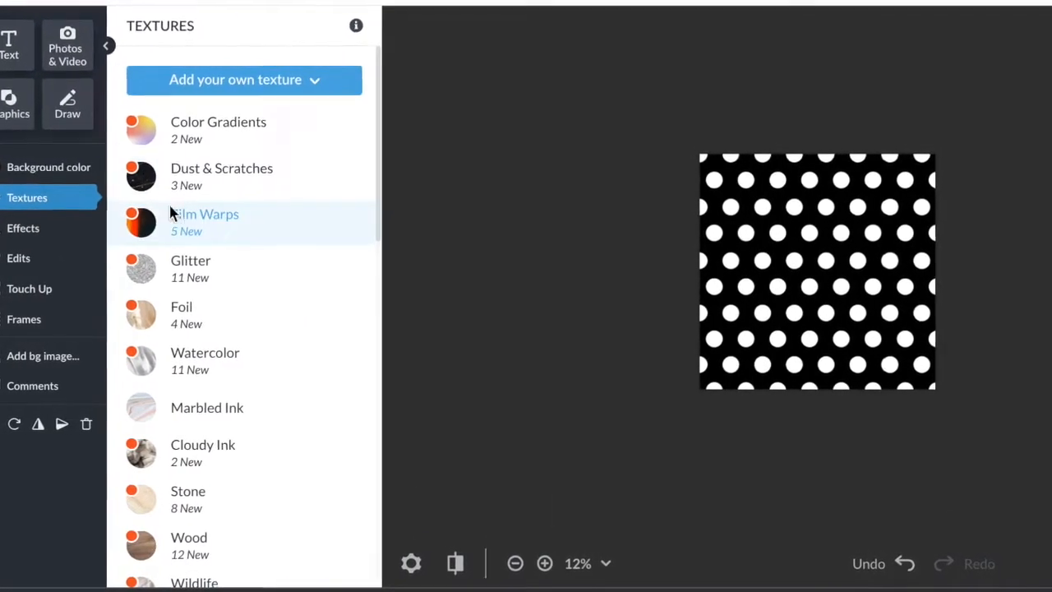
left_click(193, 271)
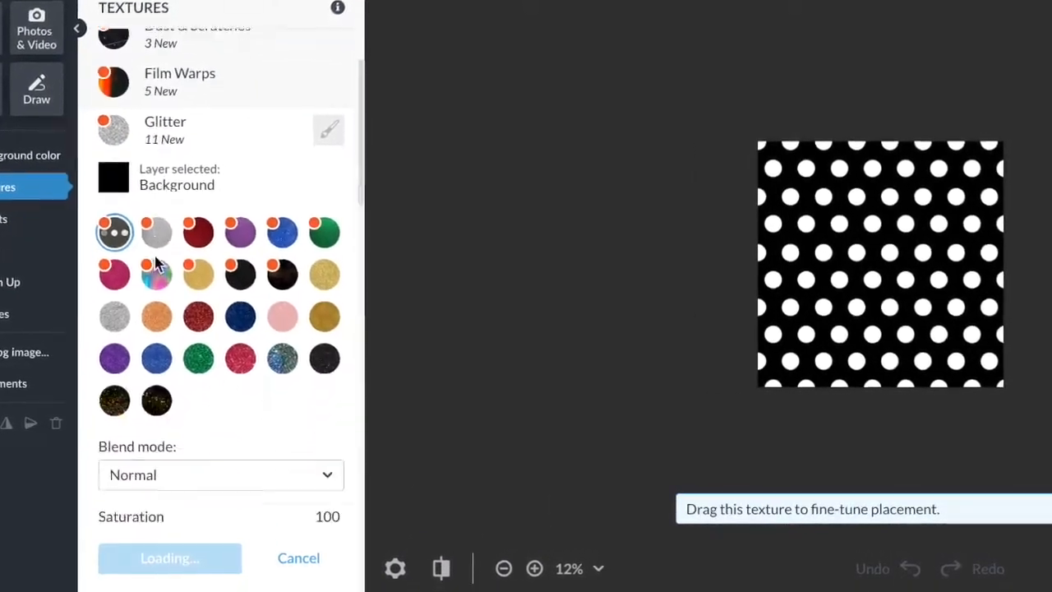
left_click(272, 234)
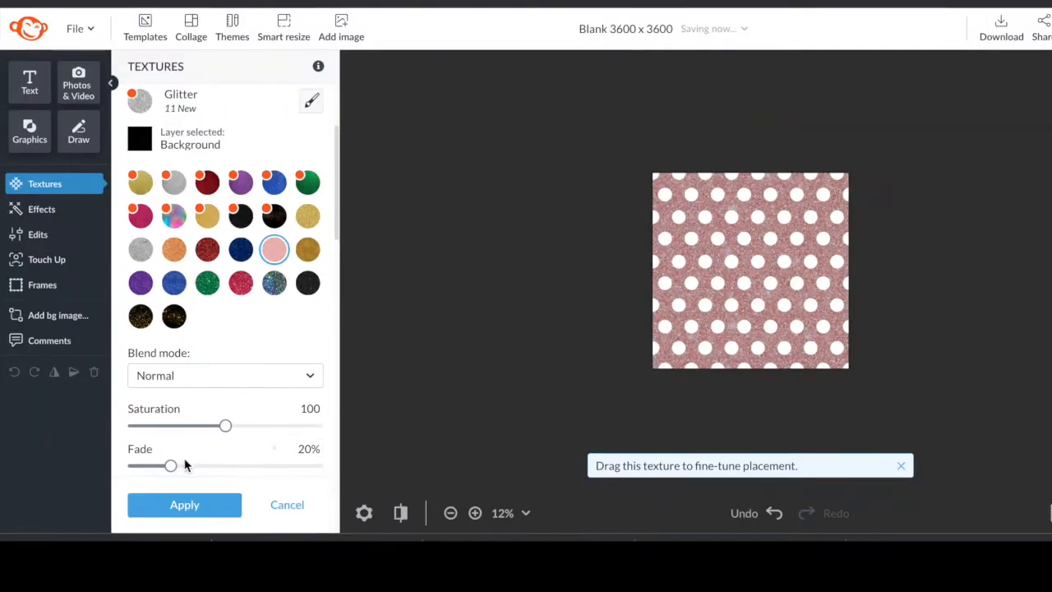
left_click_drag(170, 466, 62, 479)
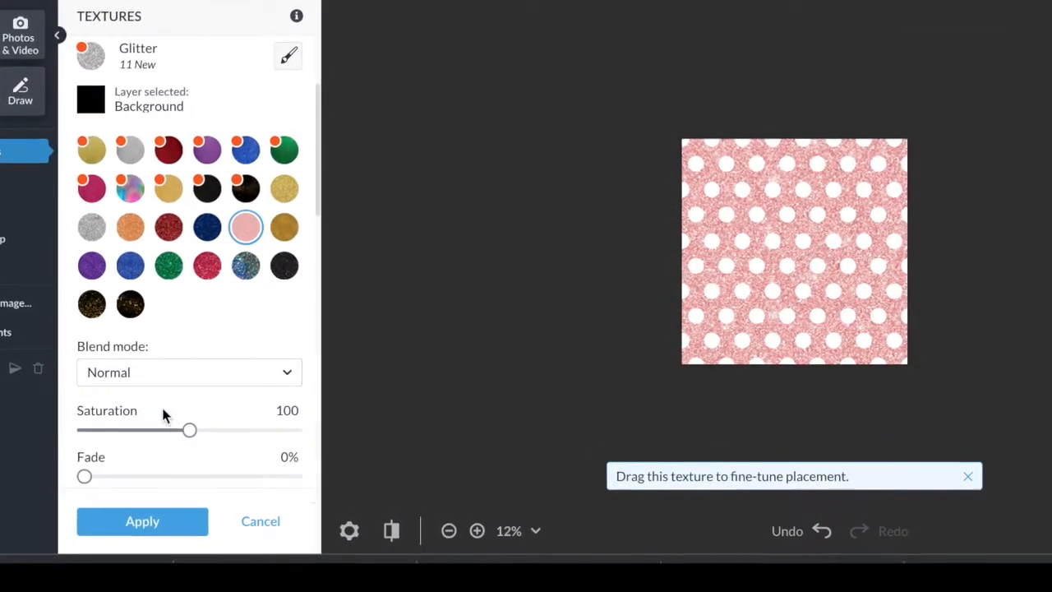
Try a saturation of 112 on the pink glitter texture and reset it.
left_click(195, 429)
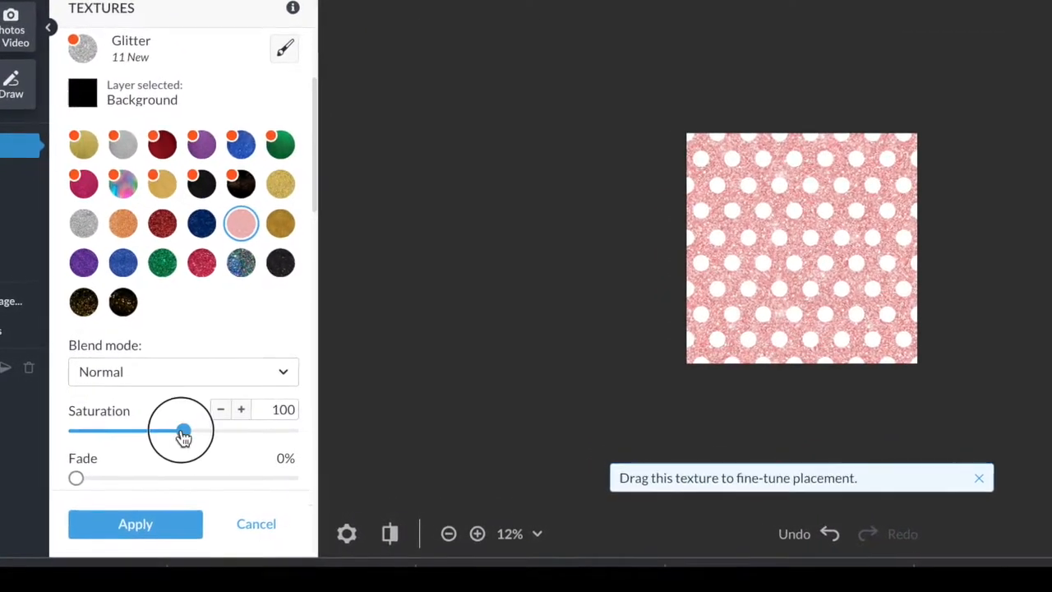
mouse_move(183, 434)
left_mouse_down()
mouse_move(302, 421)
mouse_move(157, 424)
mouse_move(183, 426)
left_mouse_up()
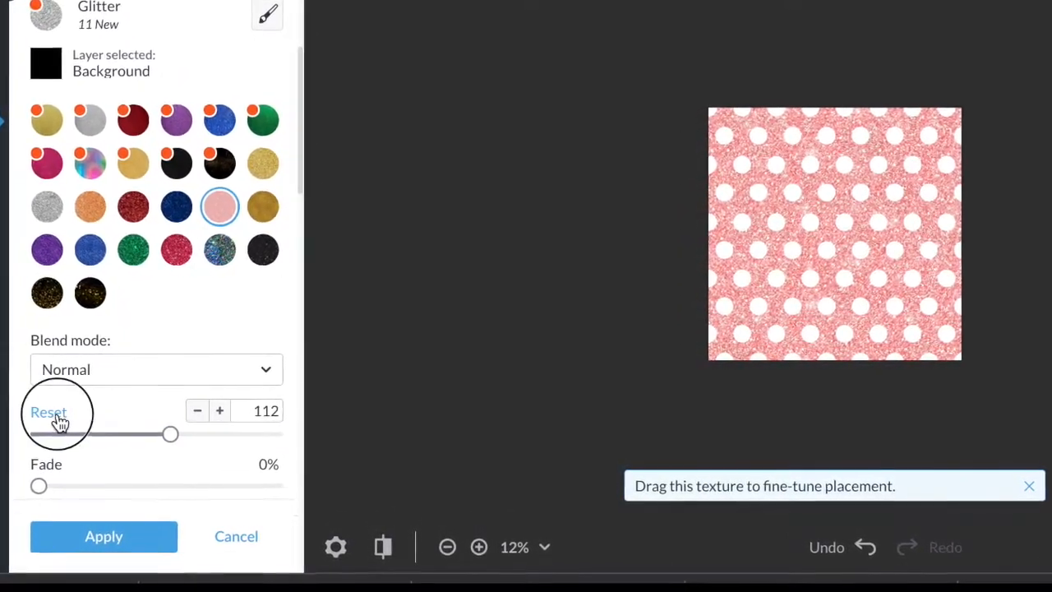
left_click(48, 413)
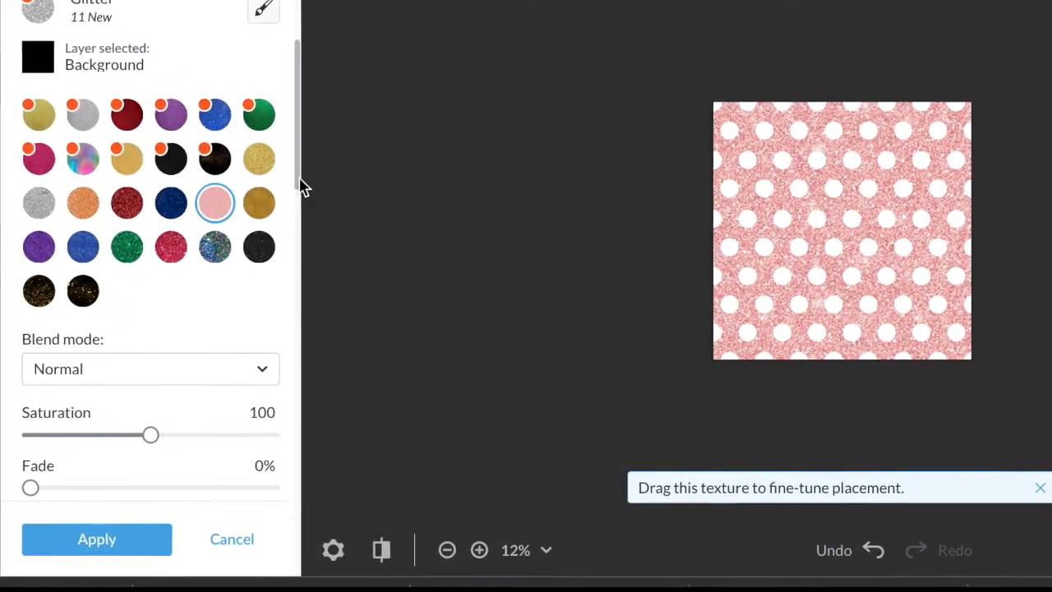
Adjust the size of the pink glitter texture, trying values including 200 and 101.
left_click_drag(298, 168, 299, 287)
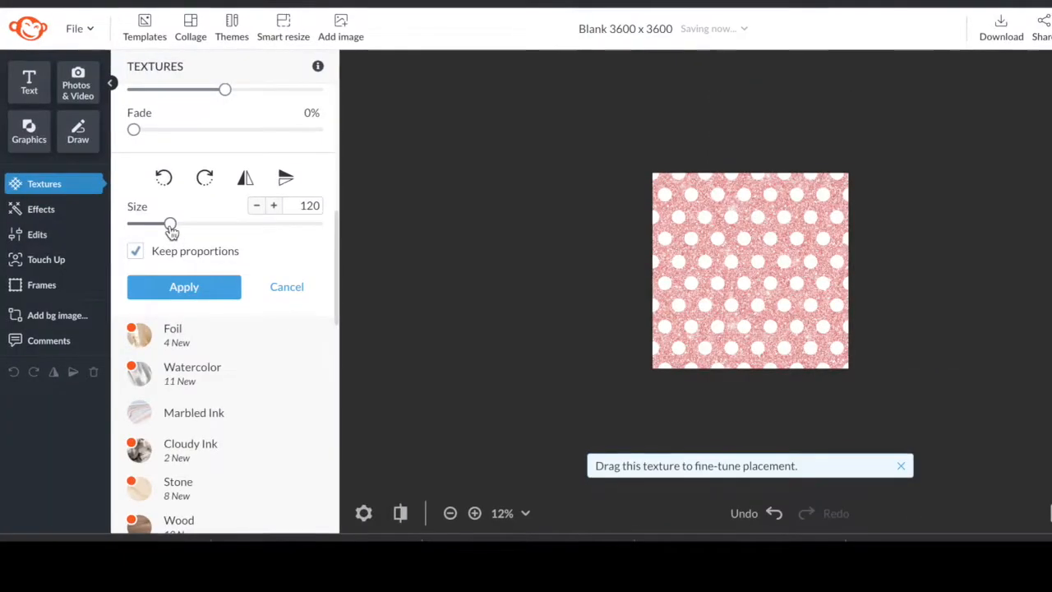
left_click_drag(68, 163, 314, 146)
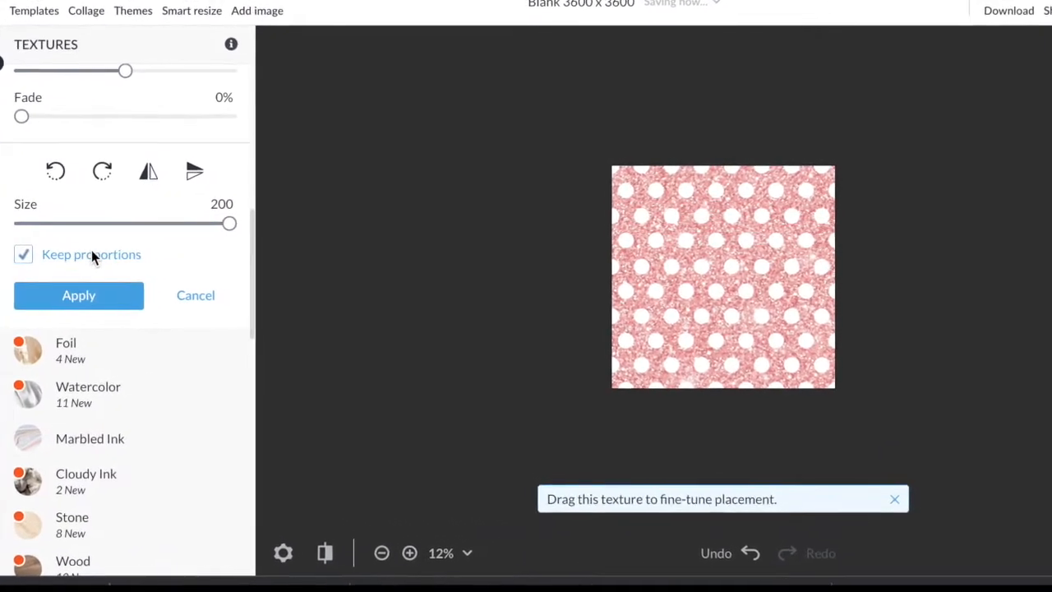
left_click_drag(263, 224, 260, 228)
left_click_drag(183, 228, 243, 239)
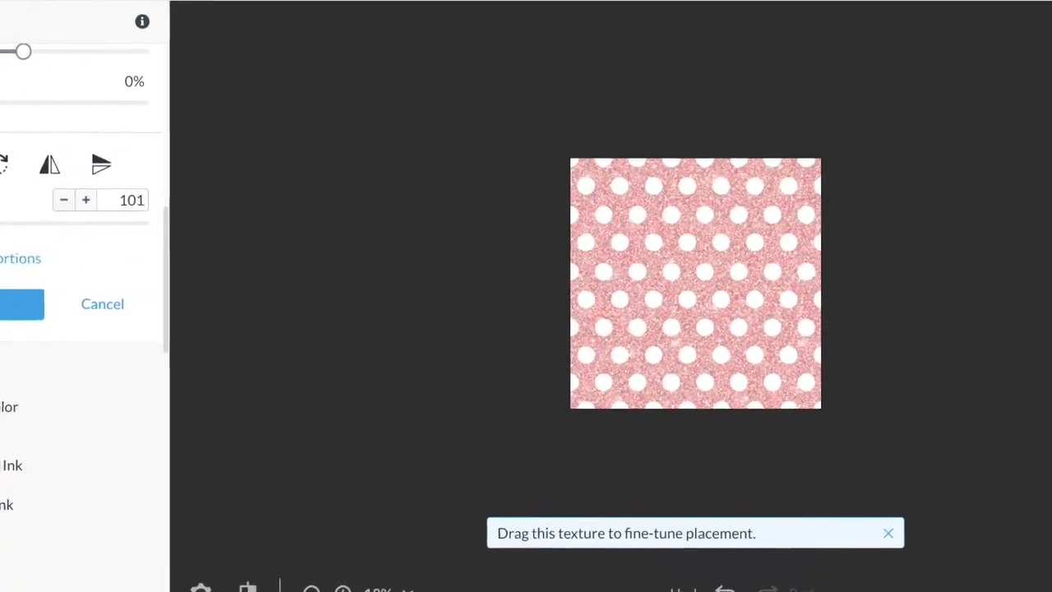
mouse_move(151, 238)
left_mouse_down()
mouse_move(30, 234)
mouse_move(157, 240)
left_mouse_up()
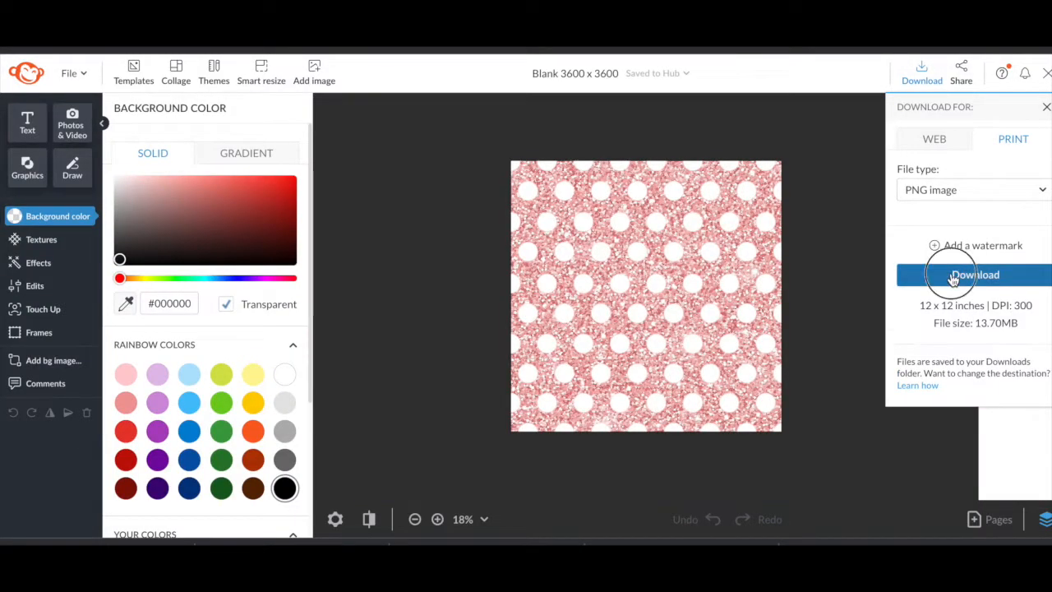
Download the glitter polka-dot paper for print as a PNG image.
left_click(954, 280)
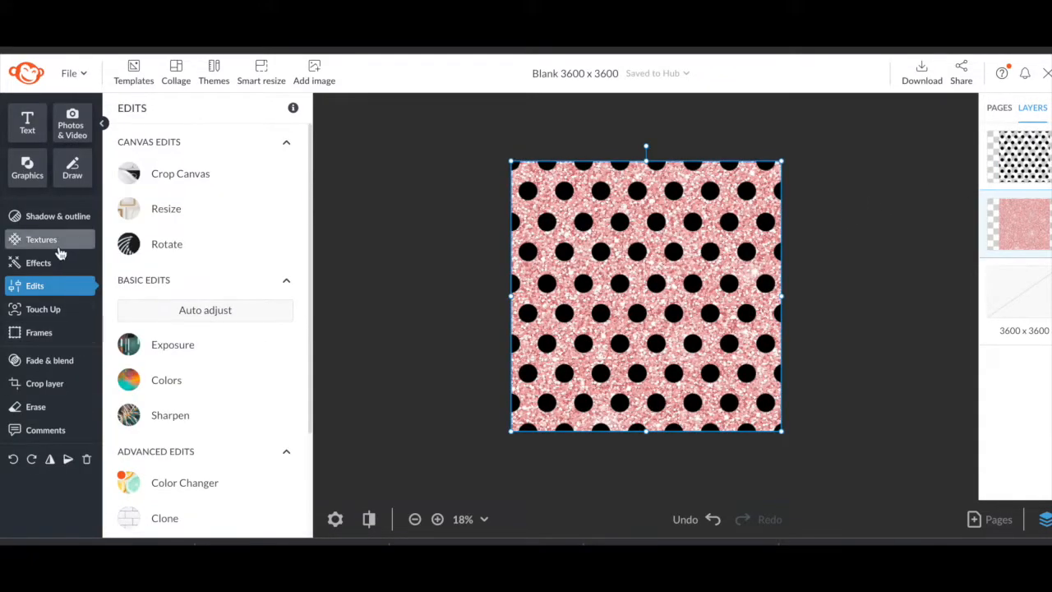
left_click(42, 240)
left_click(164, 291)
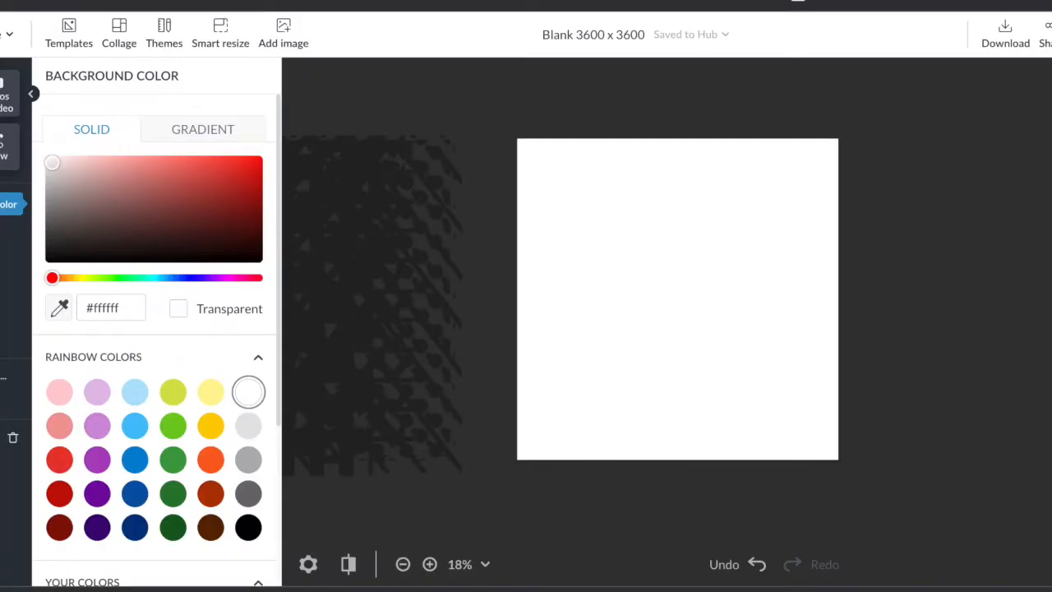
Make the canvas background transparent and select the white square layer.
left_click(179, 308)
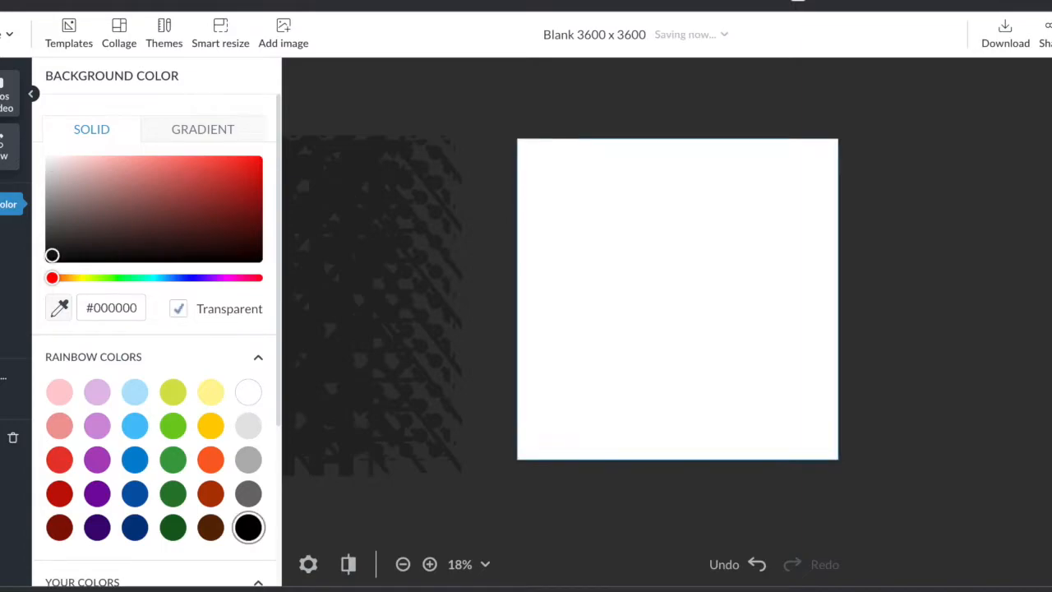
left_click(695, 329)
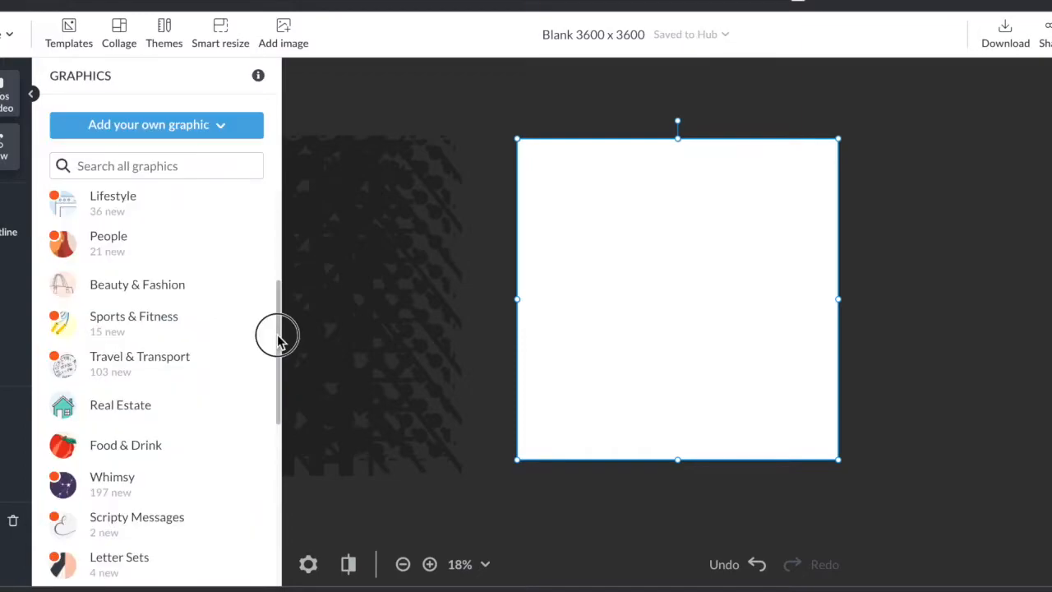
Try the gold Glitter texture at 0% fade and a black-and-gold glitter on the white layer, and cancel.
left_click_drag(277, 337, 278, 202)
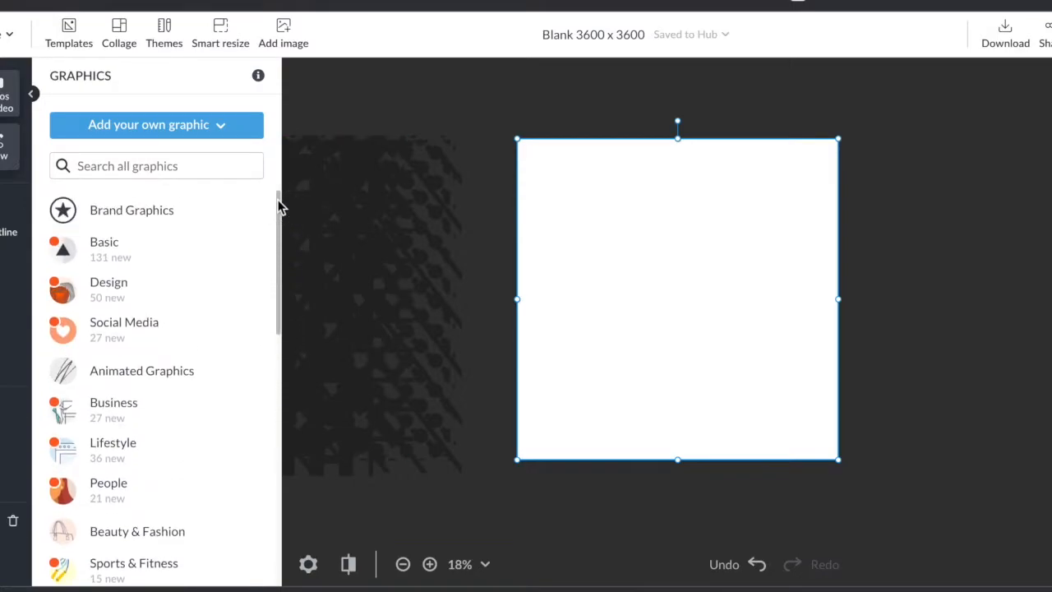
left_click(11, 258)
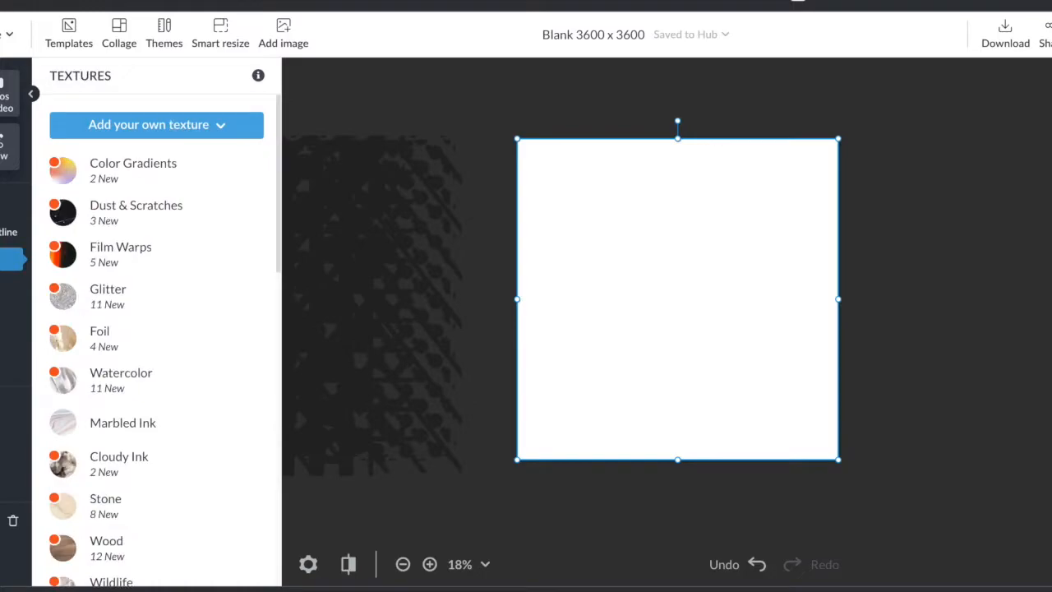
left_click(86, 294)
scroll(85, 295, "down", 1)
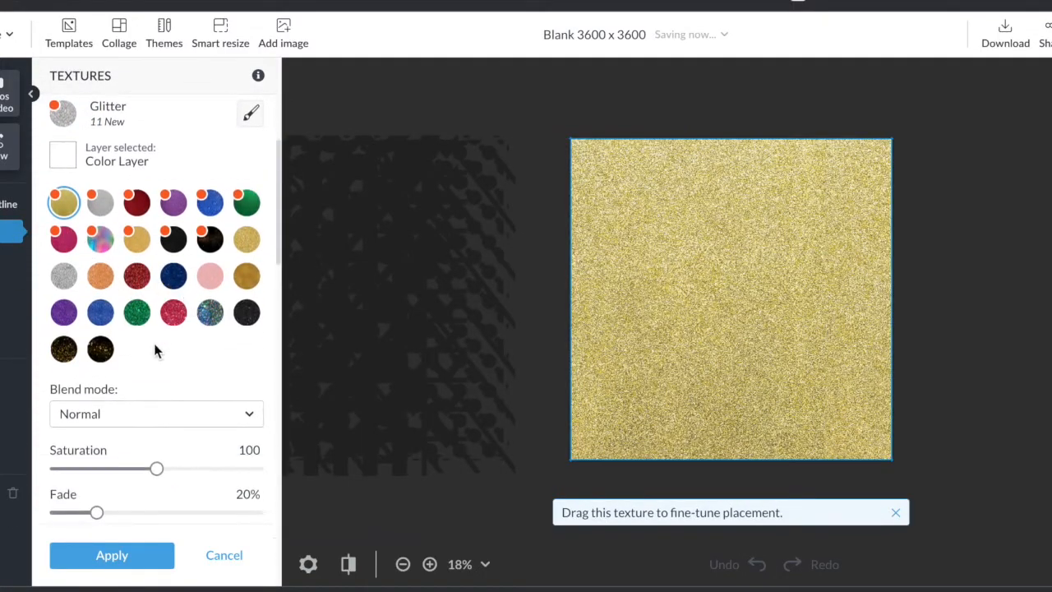
left_click(97, 514)
left_click_drag(97, 514, 30, 517)
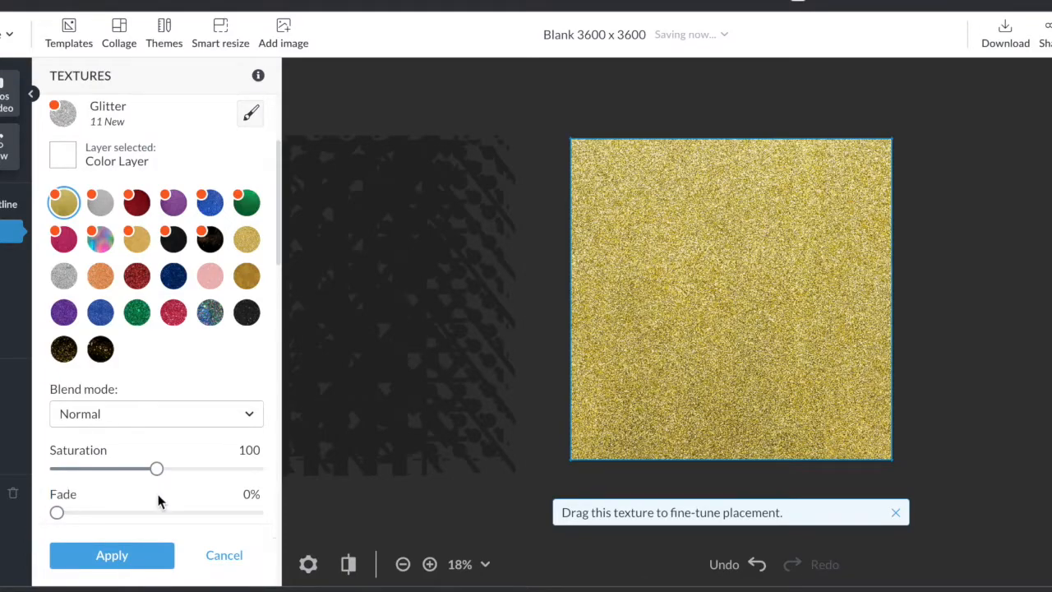
left_click(74, 350)
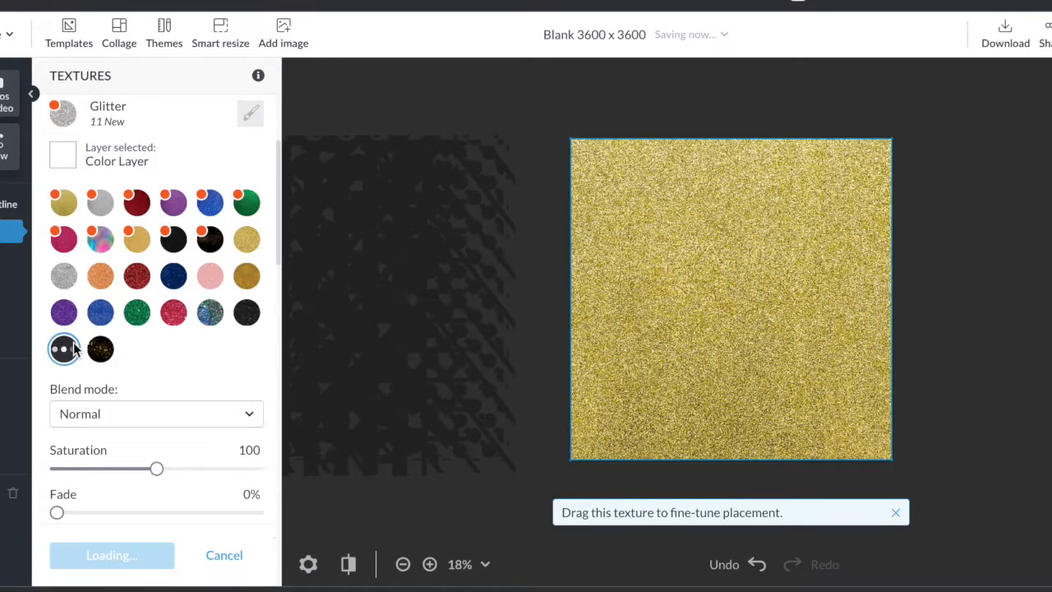
left_click(223, 557)
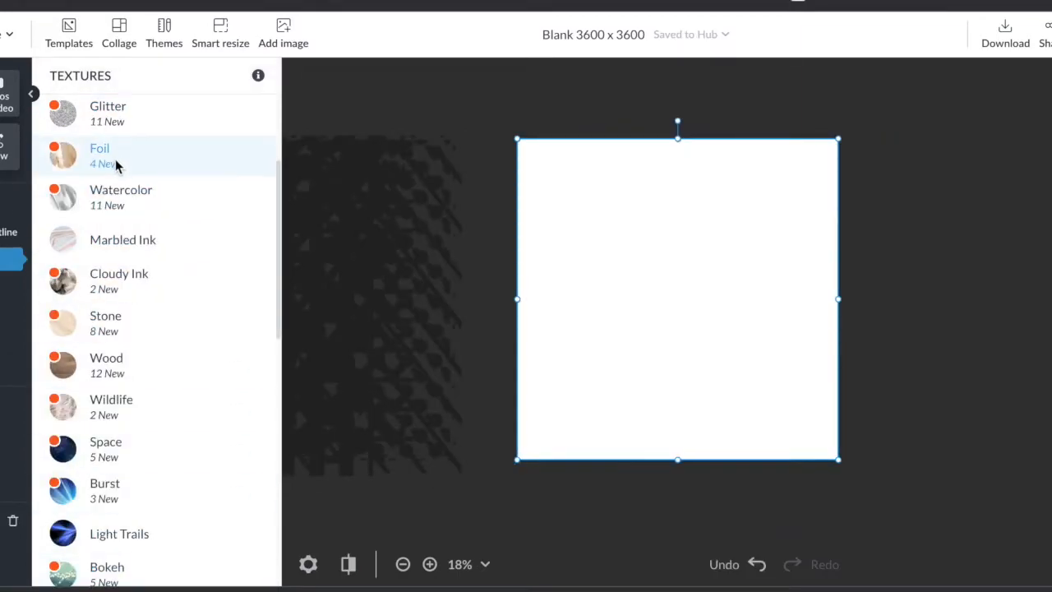
Try the crinkled pink Foil texture with a lower fade on the white layer, and cancel.
left_click(114, 159)
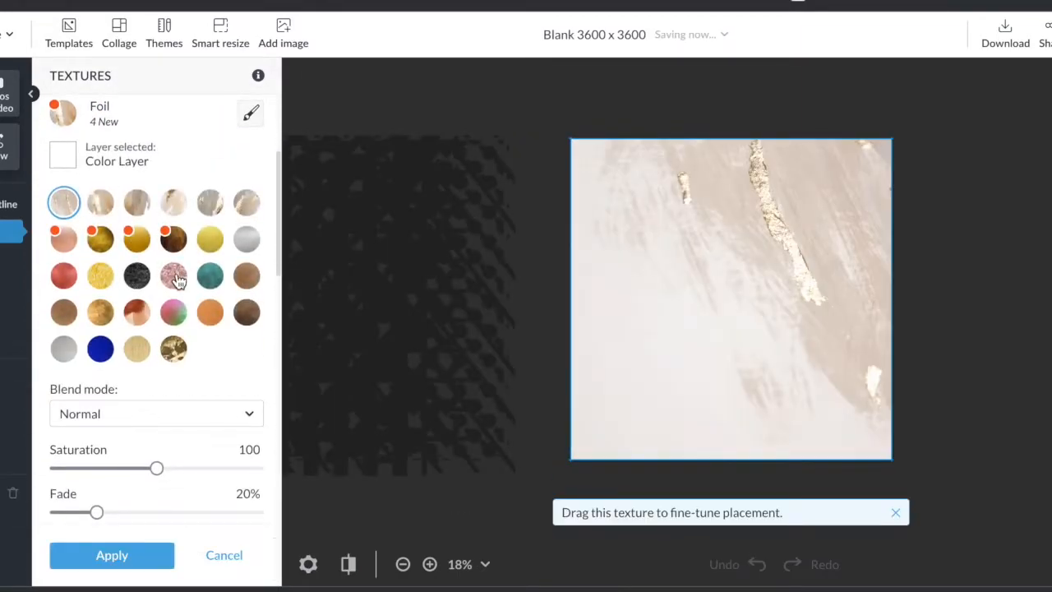
left_click(174, 276)
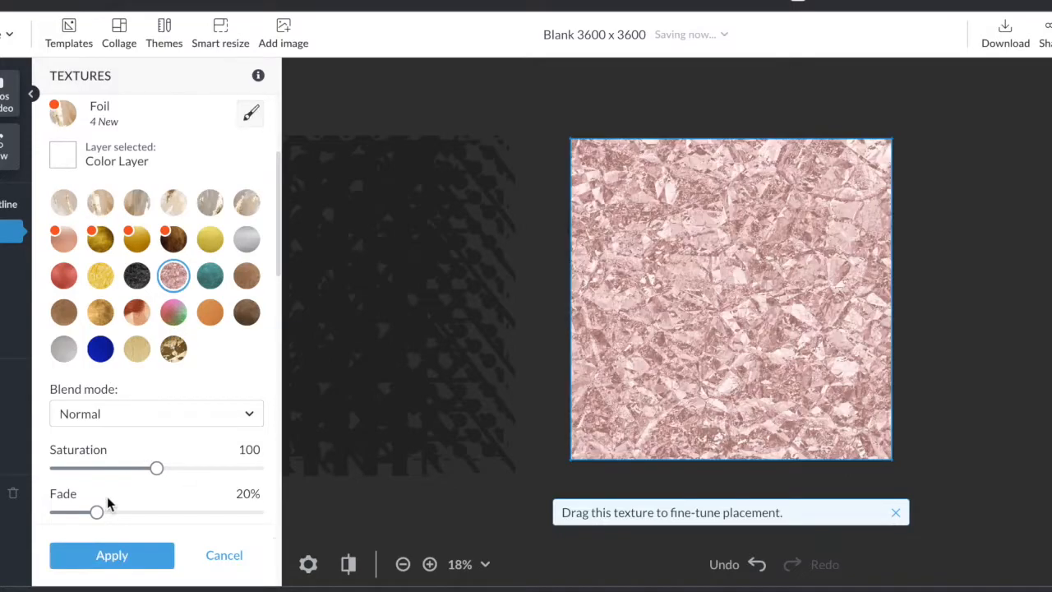
left_click_drag(96, 512, 15, 516)
left_click(217, 559)
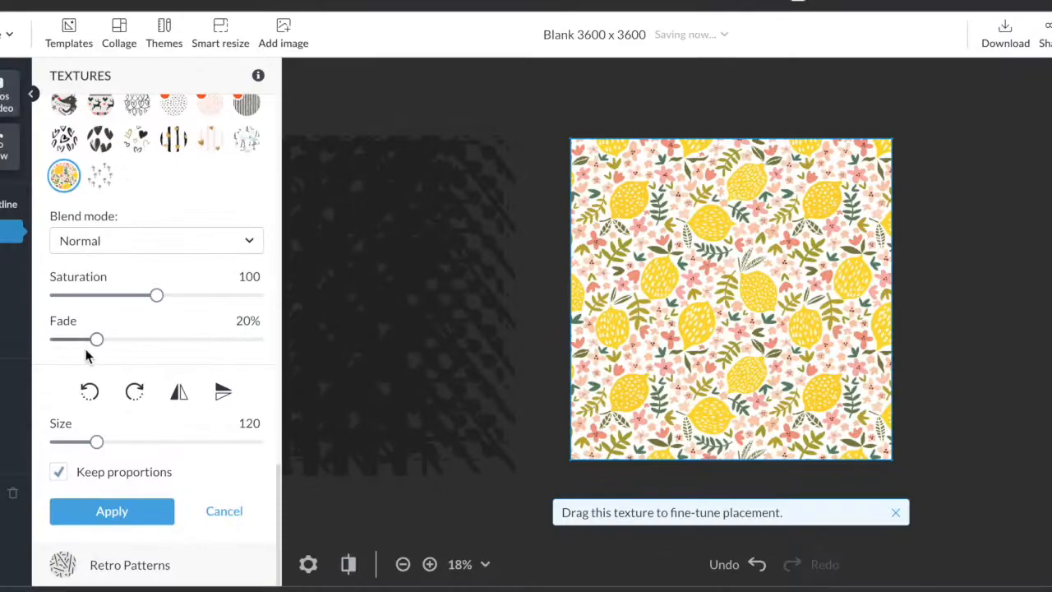
Cover the white layer with the lemon texture from Seasonal Patterns, enlarged and with its fade reduced, and flatten it.
left_click(97, 443)
left_click_drag(97, 443, 176, 442)
left_click_drag(96, 340, 35, 336)
left_click(134, 510)
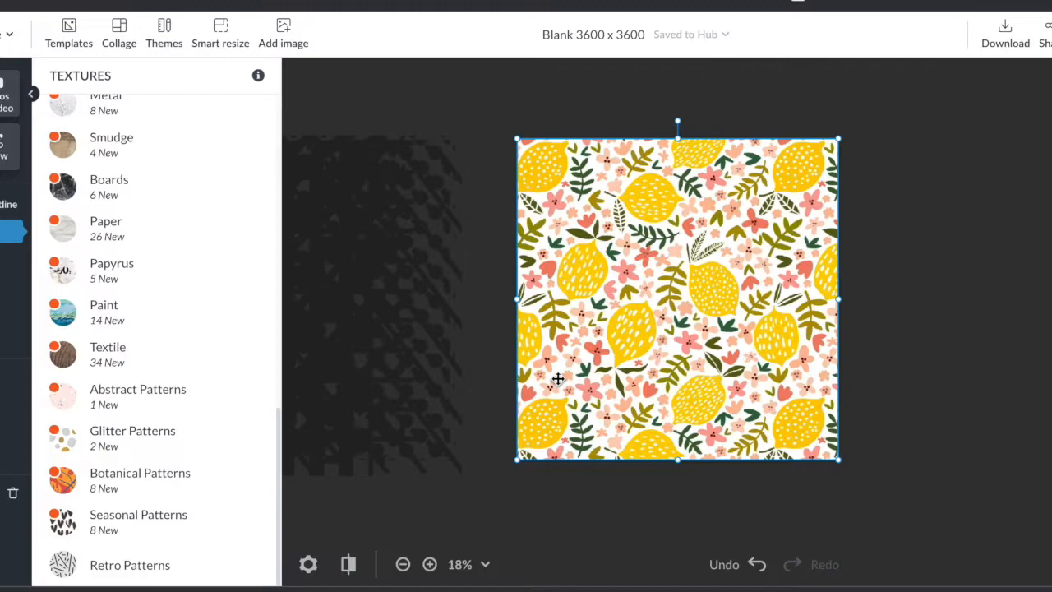
right_click(558, 379)
left_click(585, 522)
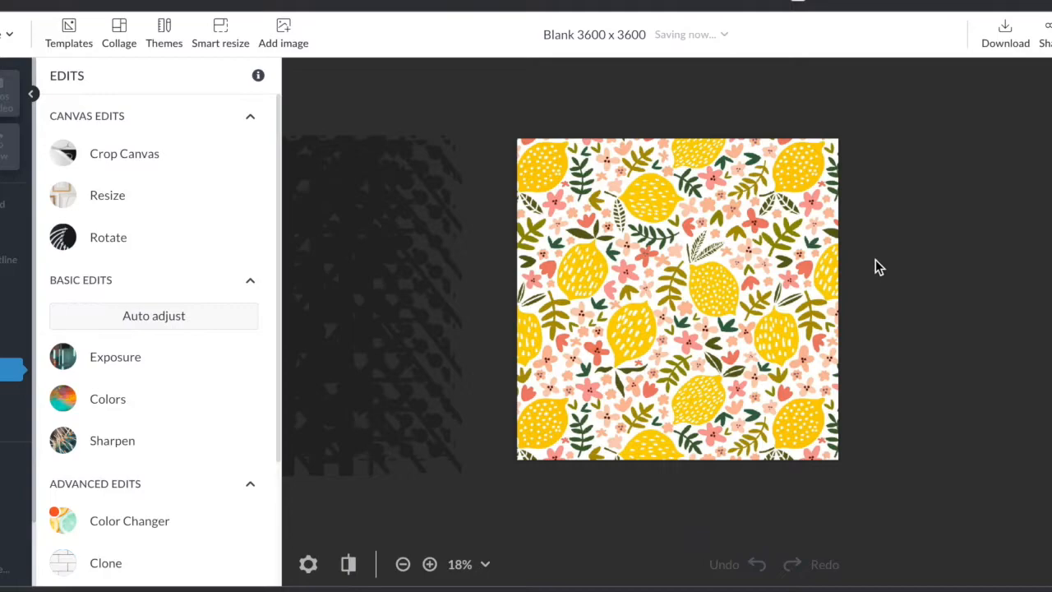
Try the black polka-dot graphic over the lemon pattern and move it back off the canvas.
left_click_drag(357, 291, 740, 296)
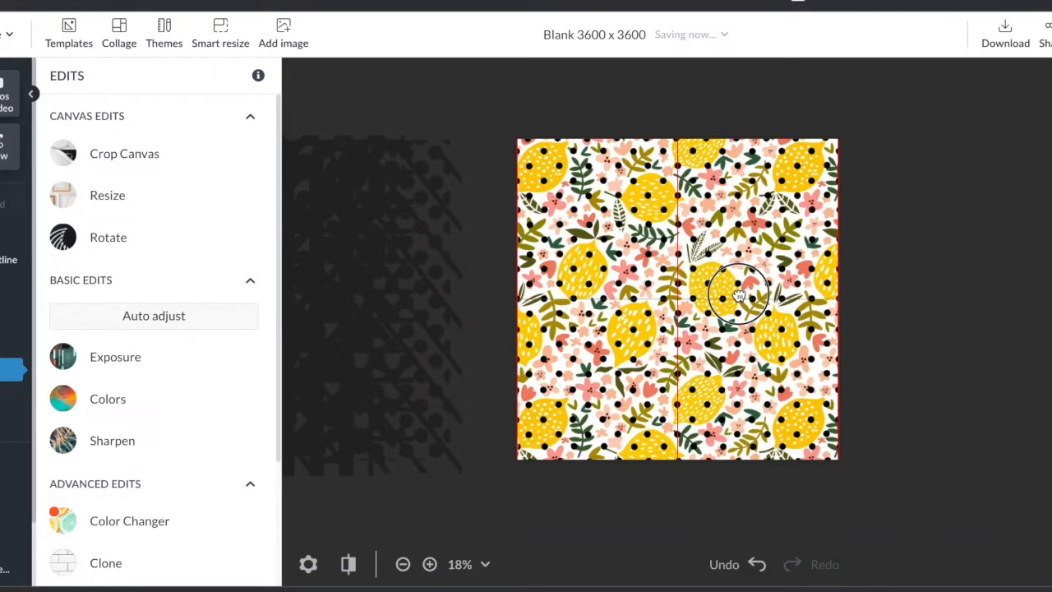
left_click_drag(740, 296, 365, 309)
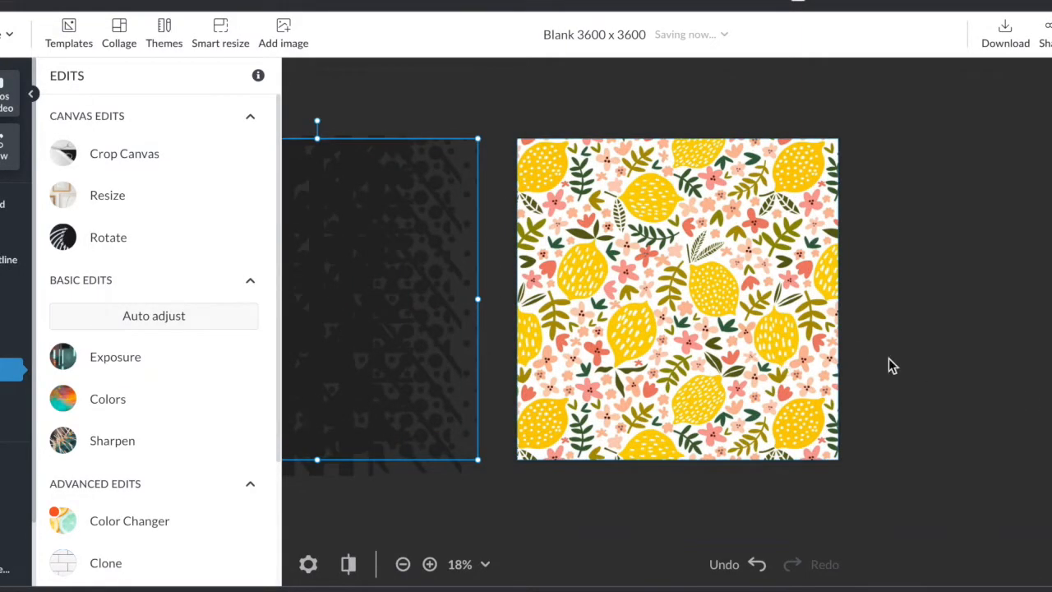
Recolor the yellows of the lemon pattern with Color Changer, using a hue of -180° and a strongly reduced saturation.
left_click(678, 299)
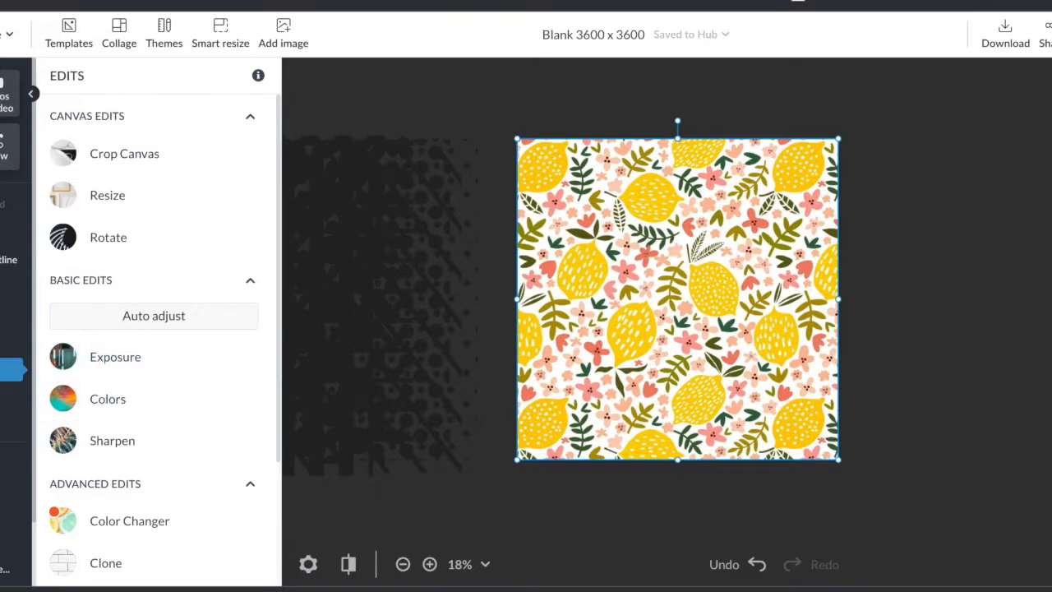
left_click(90, 522)
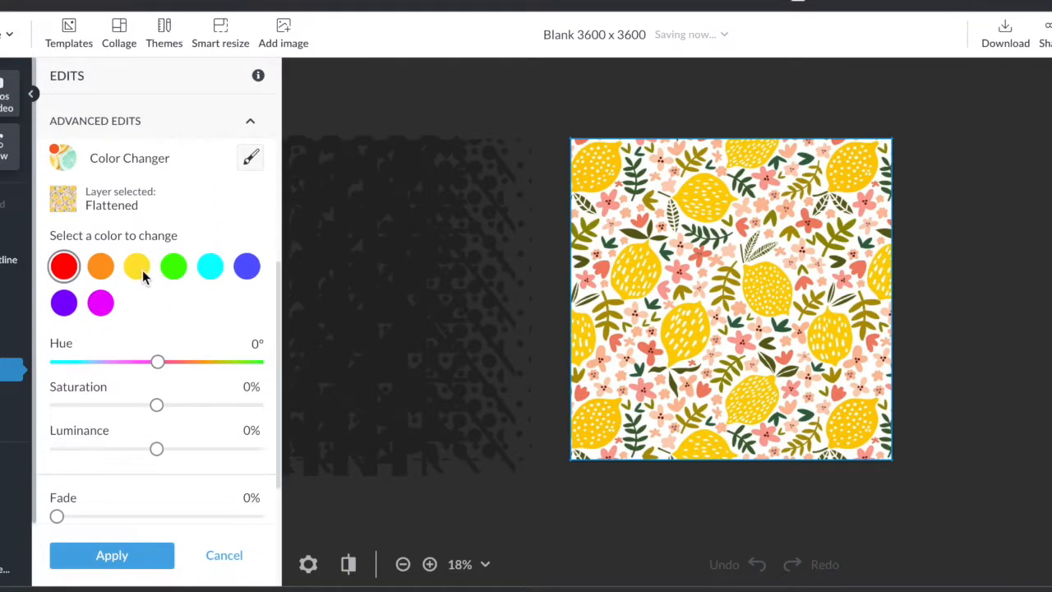
left_click(139, 268)
left_click_drag(157, 363, 37, 368)
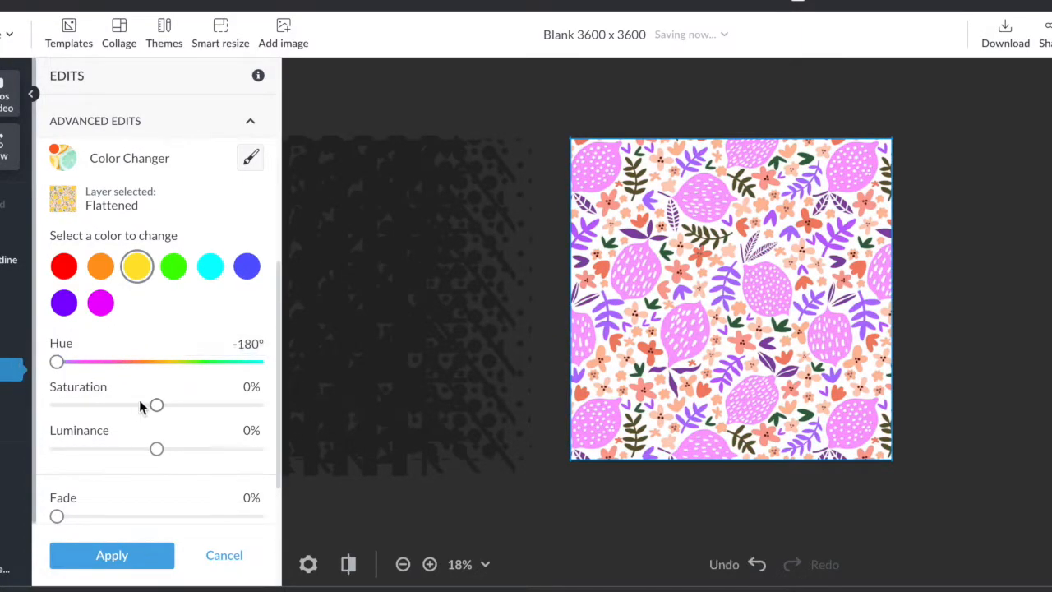
left_click_drag(158, 407, 72, 406)
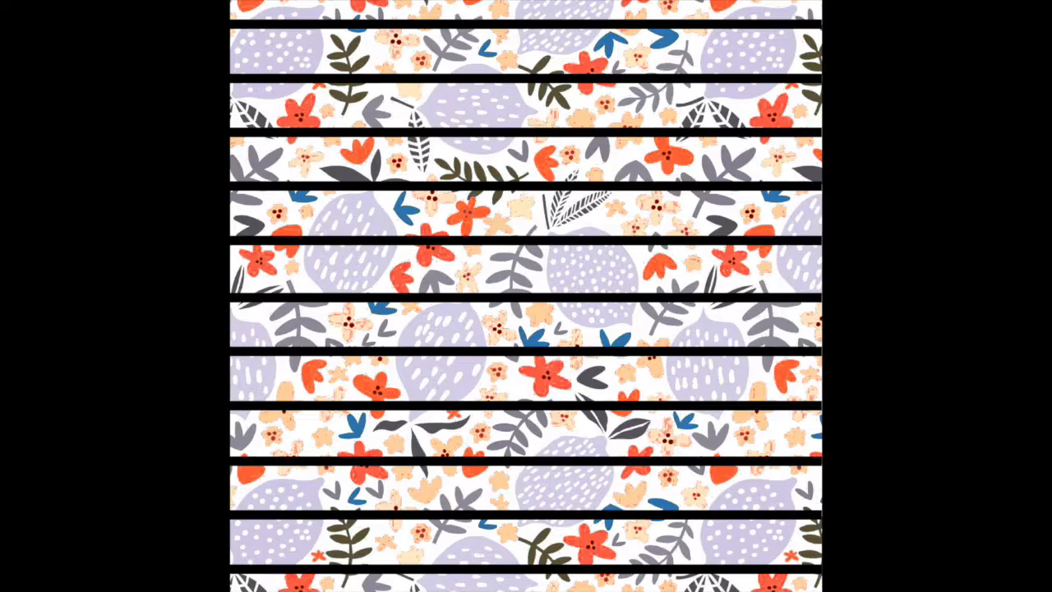